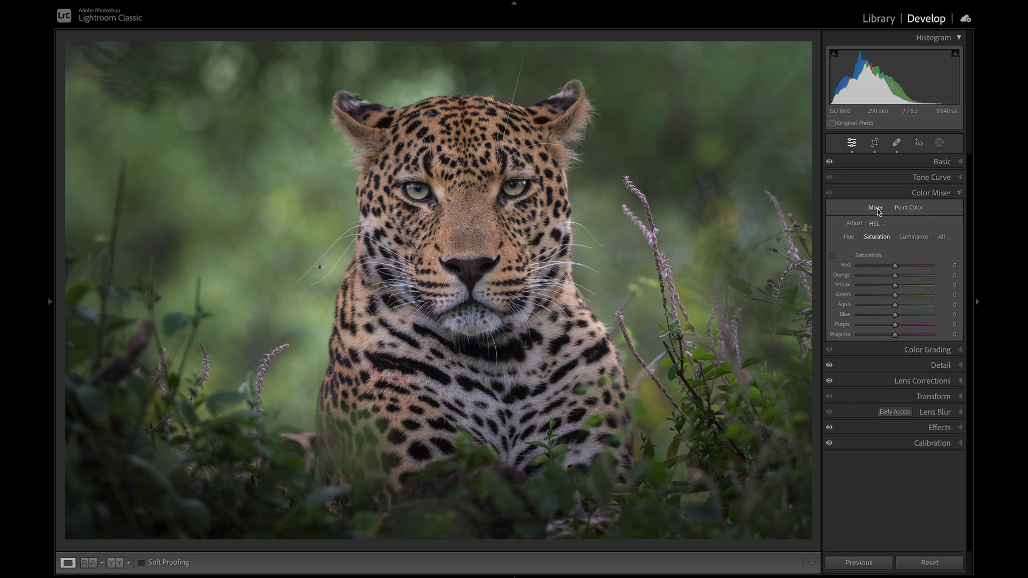
- Look through the Mixer's Hue, Saturation and Luminance slider sets, ending on Hue
left_click(850, 238)
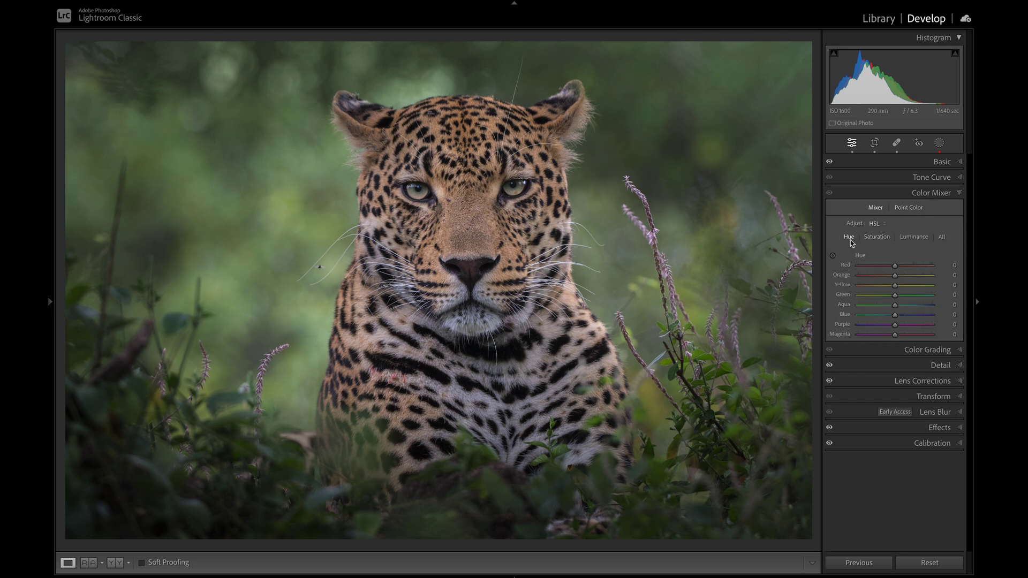
left_click(878, 237)
left_click(917, 238)
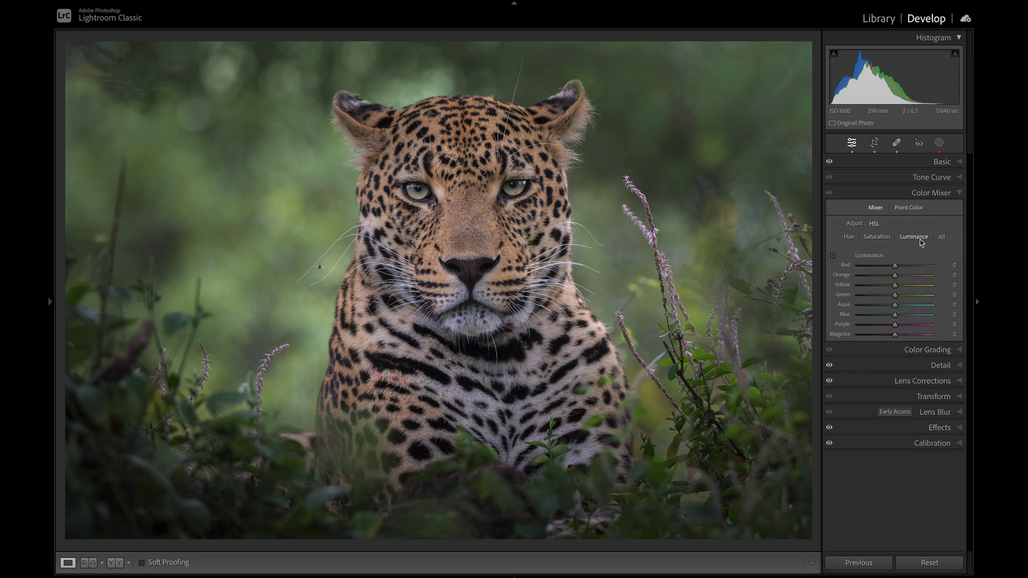
left_click(850, 238)
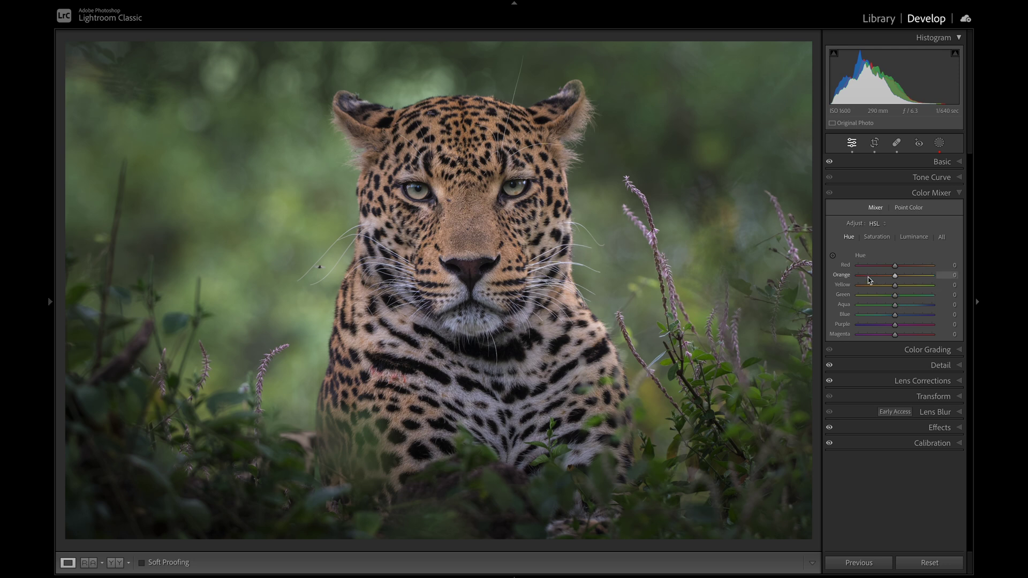
- Sample the pink-purple flower stalk beside the leopard's head as a Point Color swatch
left_click(914, 209)
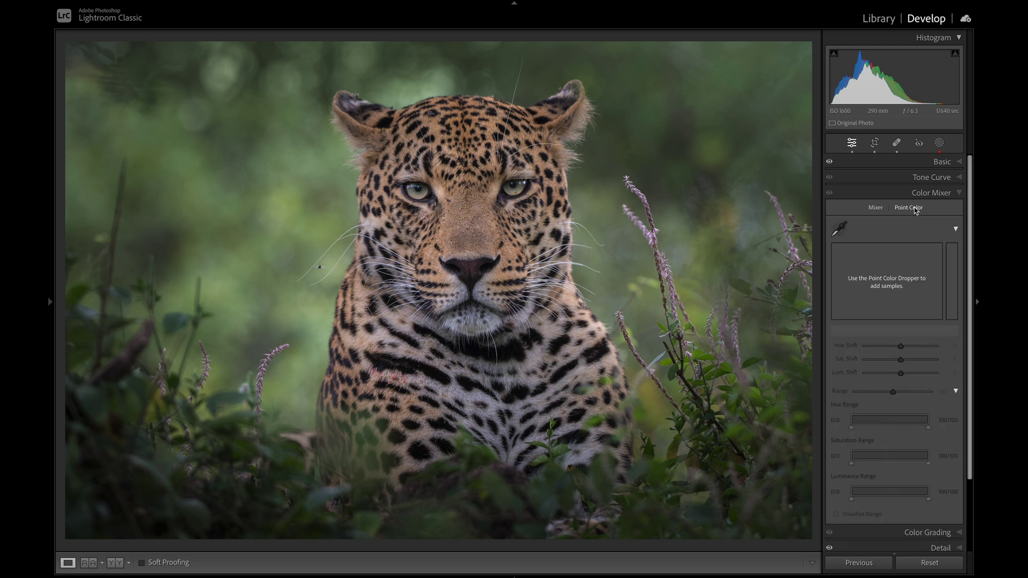
left_click(844, 230)
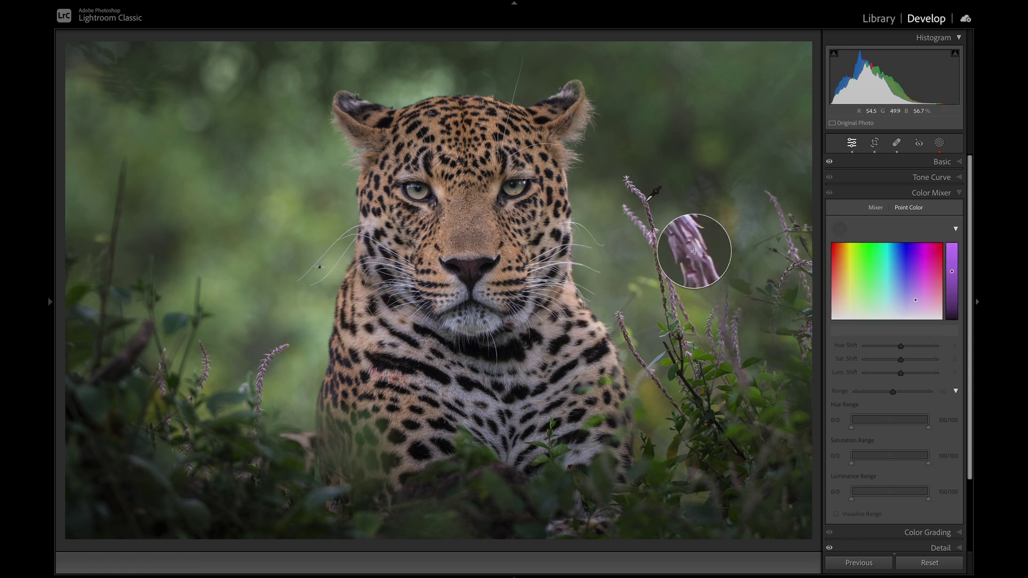
left_click(649, 198)
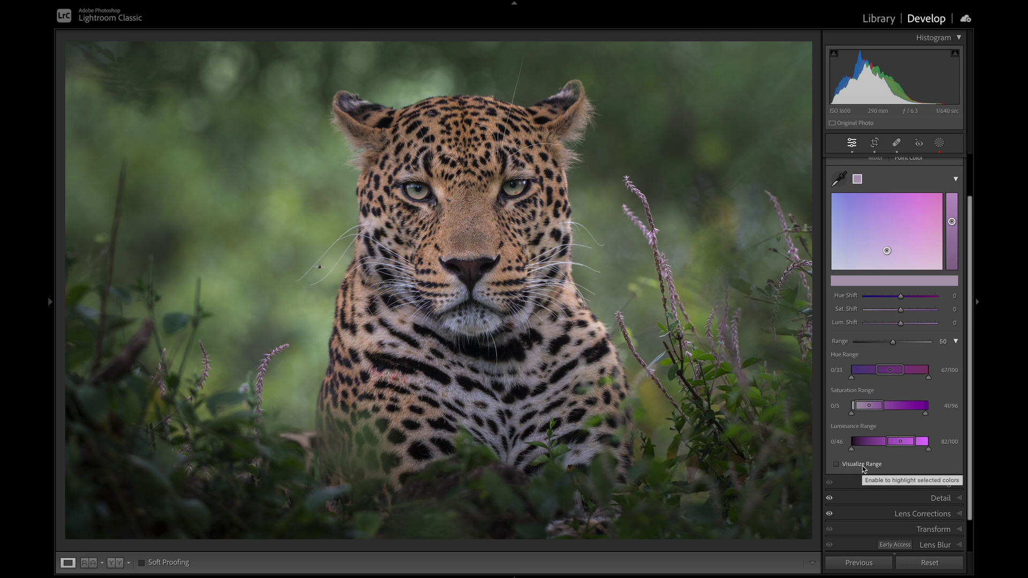
- Visualize the purple swatch's range on the photo and inspect the affected flower stalks up close
left_click(837, 465)
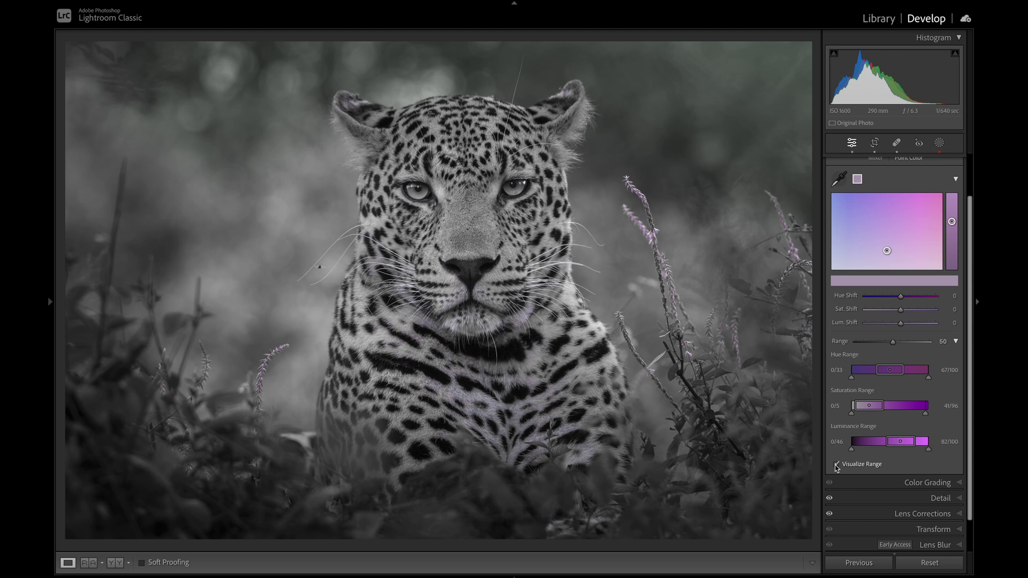
left_click(640, 218)
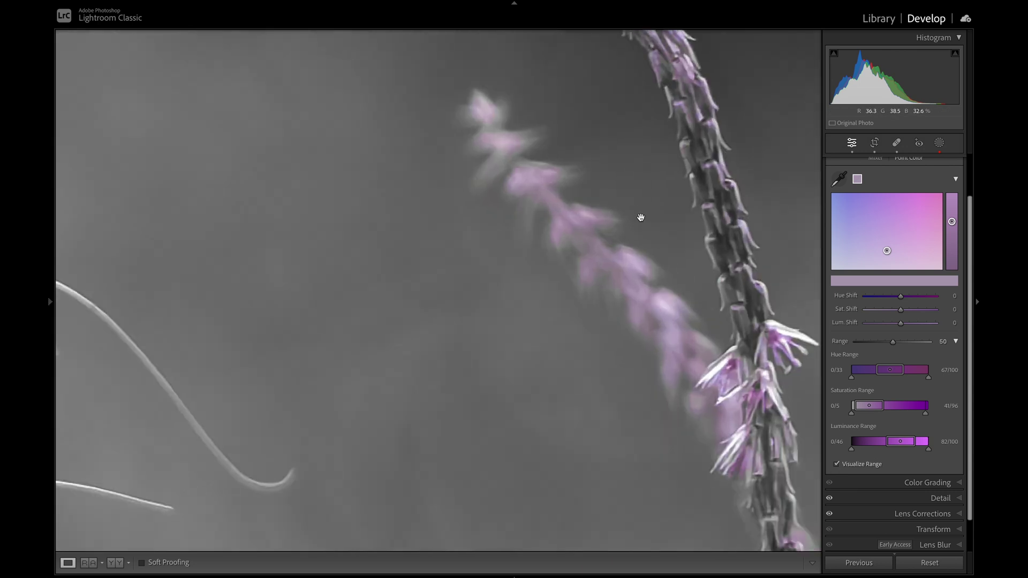
left_click(676, 331)
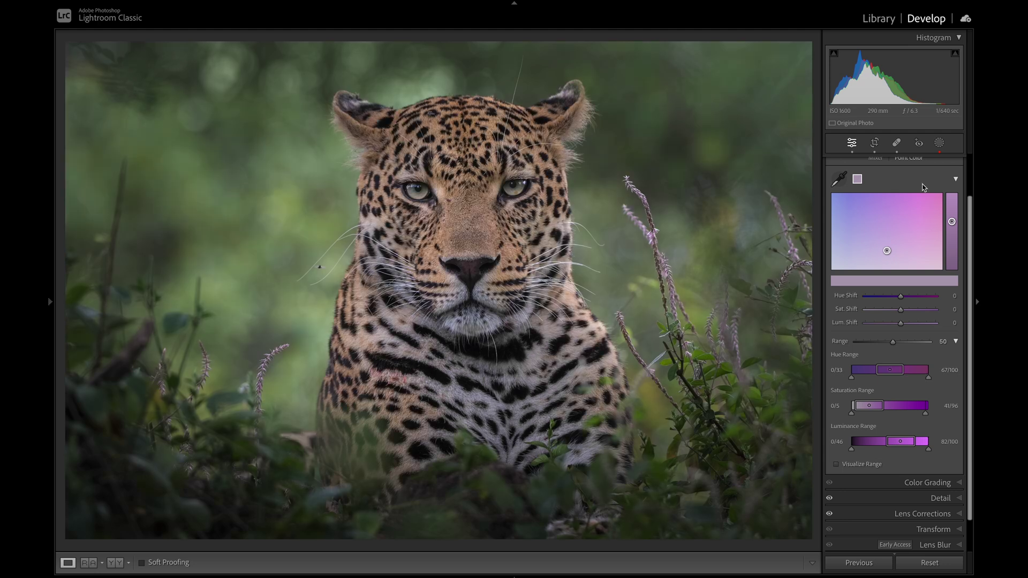
- Sample the light green background beside the leopard's face as a second Point Color swatch, and compare both swatches' settings
left_click(838, 177)
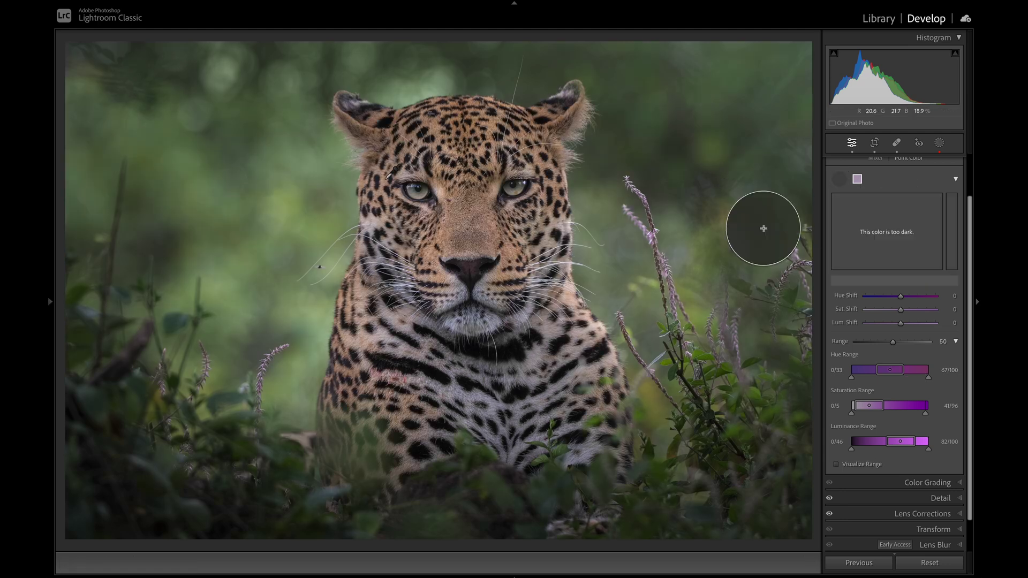
left_click(291, 206)
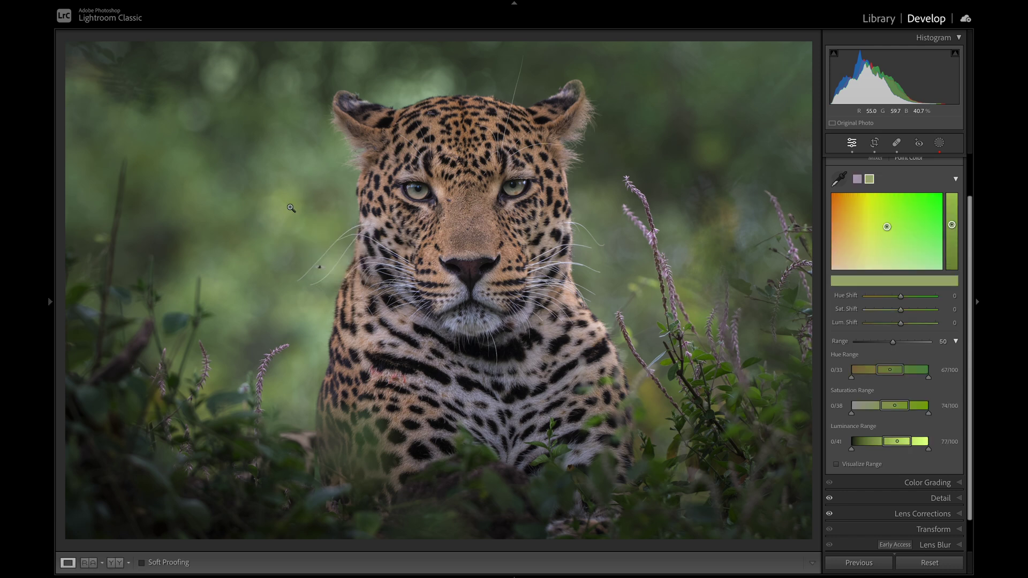
left_click(857, 180)
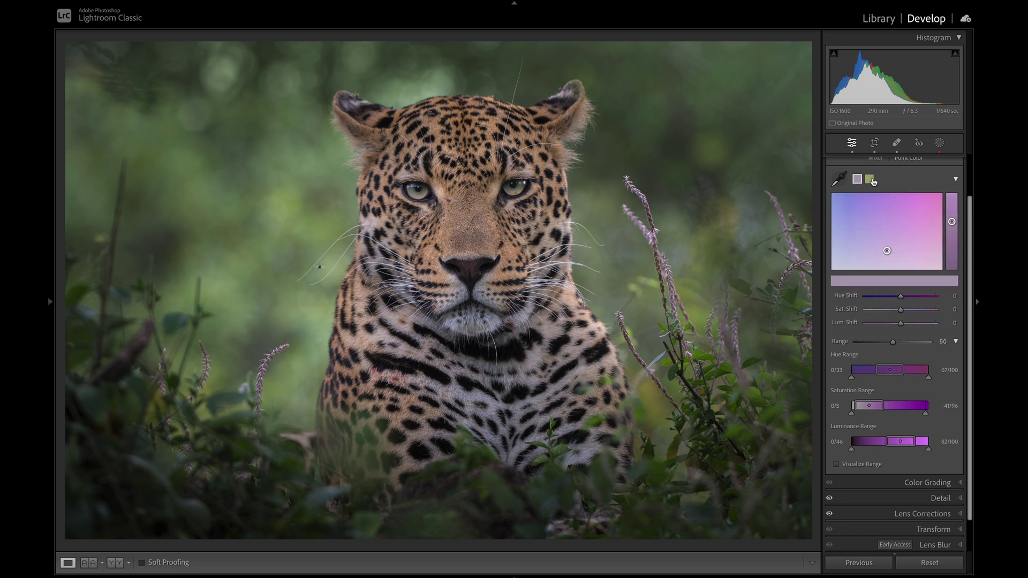
left_click(870, 180)
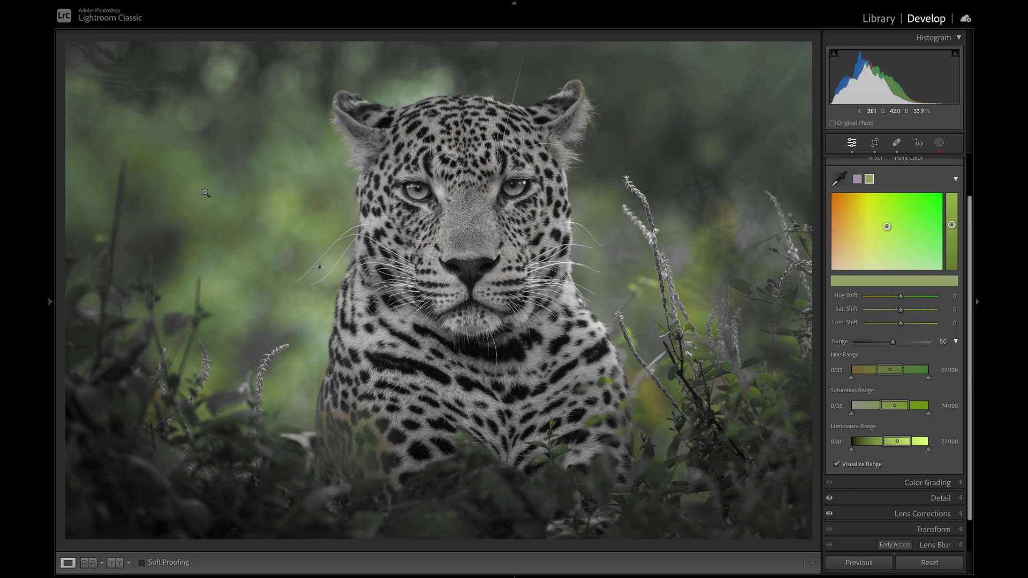
- Set the green swatch's Range to 100 and its Hue Range to 7/33 and 76/100
left_click_drag(894, 345, 938, 347)
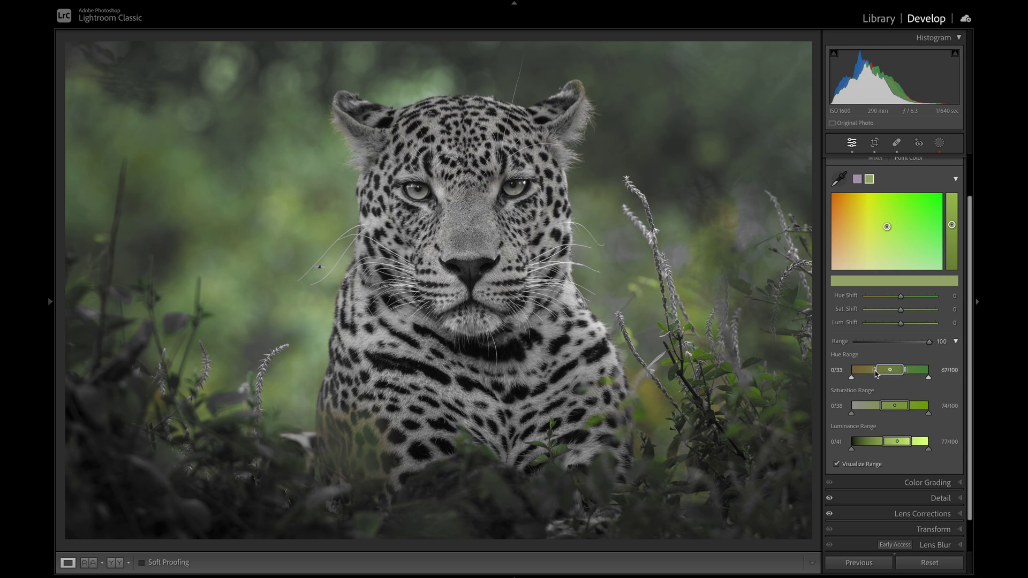
left_click_drag(891, 373, 929, 373)
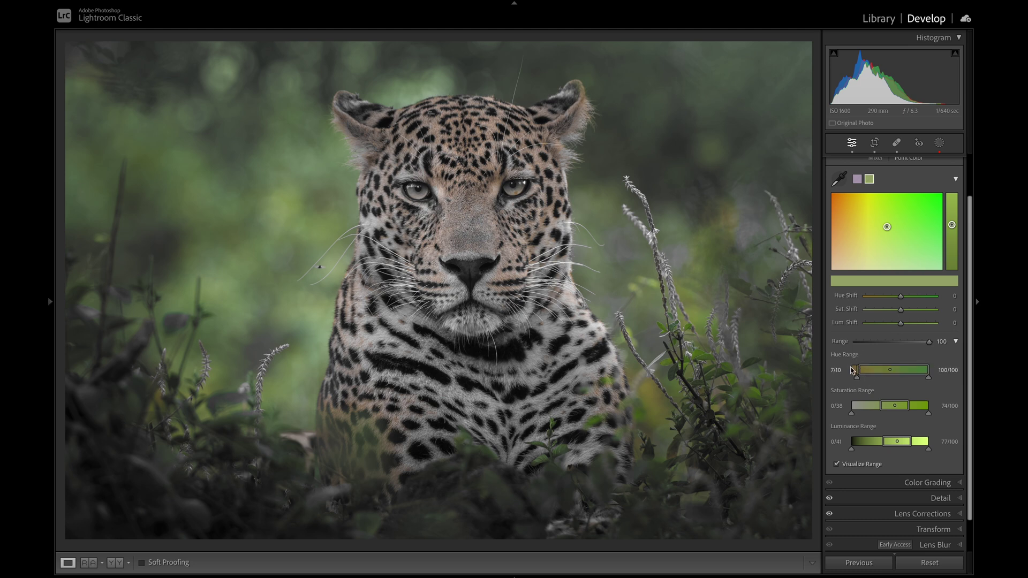
left_click_drag(859, 371, 912, 375)
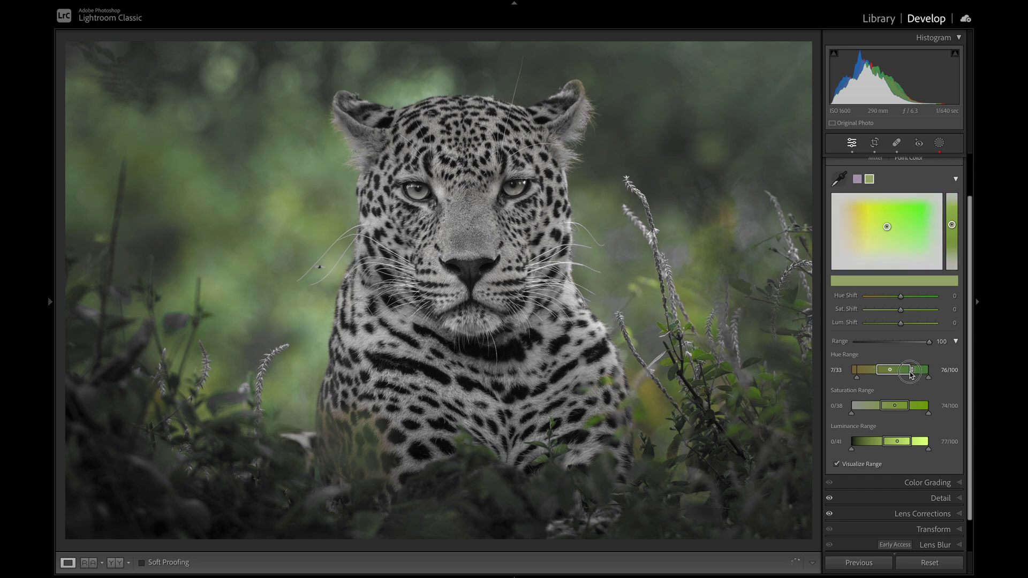
- Widen the green swatch's Saturation Range and Luminance Range to 0/0 and 100/100 each
left_click_drag(881, 407, 916, 408)
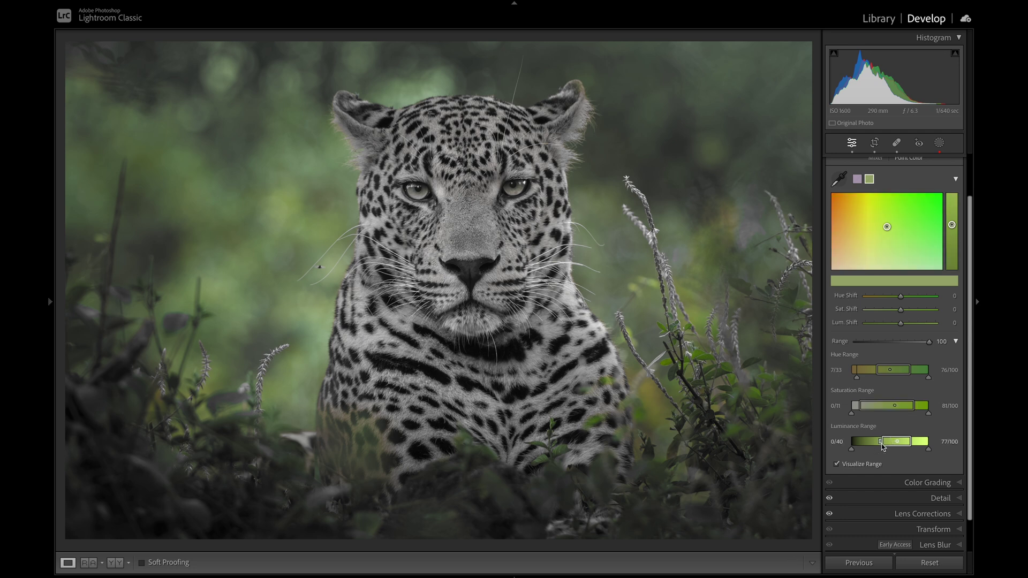
left_click_drag(883, 448, 850, 444)
left_click_drag(913, 448, 935, 445)
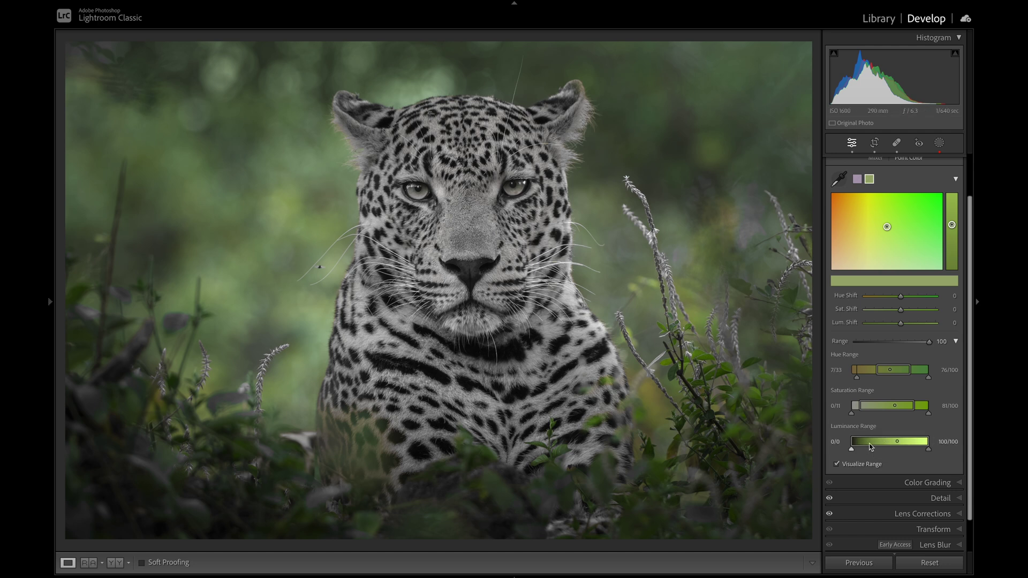
left_click_drag(860, 408, 851, 409)
left_click_drag(916, 408, 929, 409)
- Narrow the green swatch's Hue Range to 37/49 and 75/99
left_click_drag(890, 370, 892, 375)
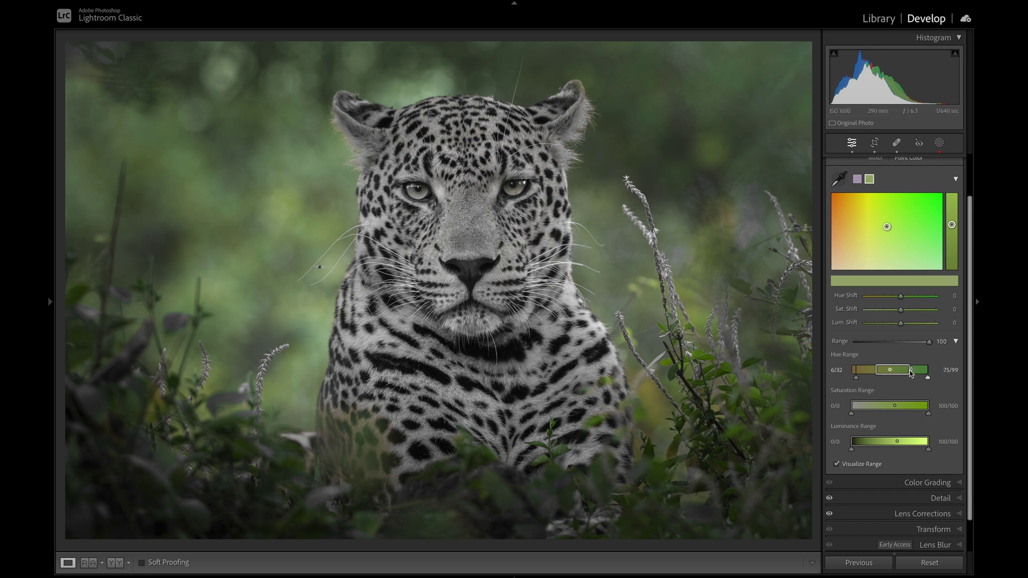
left_click_drag(857, 378, 881, 380)
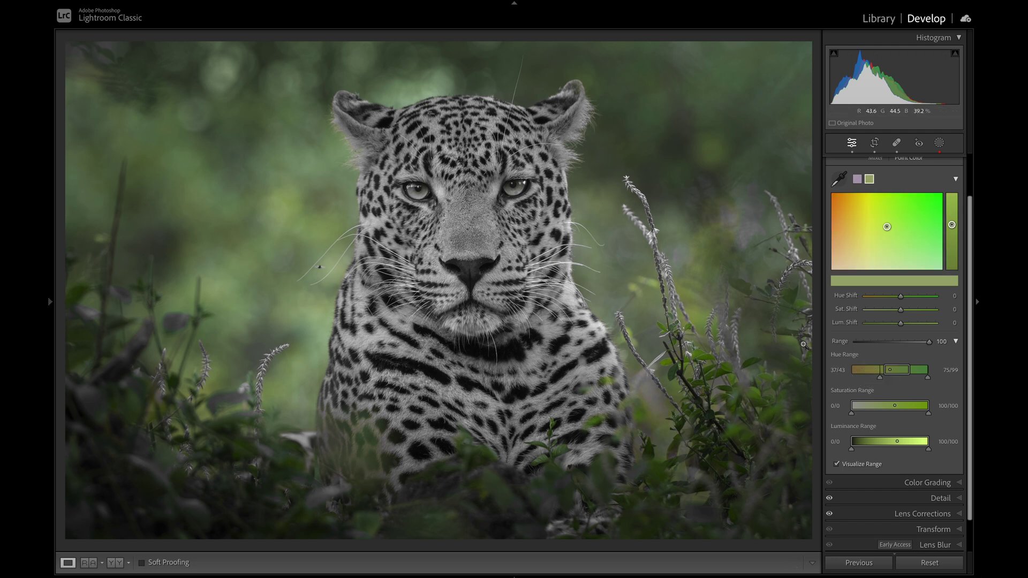
left_click_drag(883, 374, 888, 373)
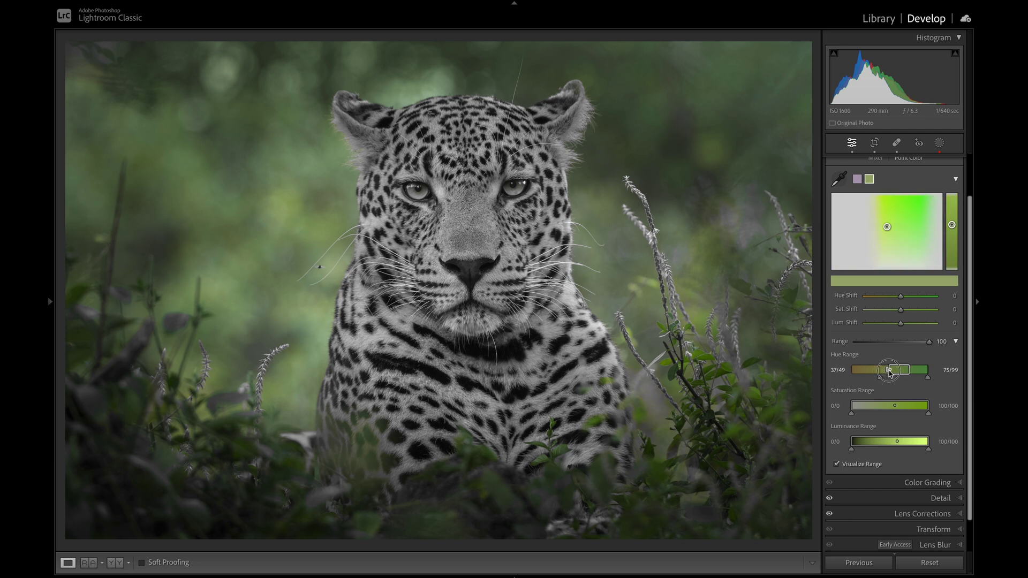
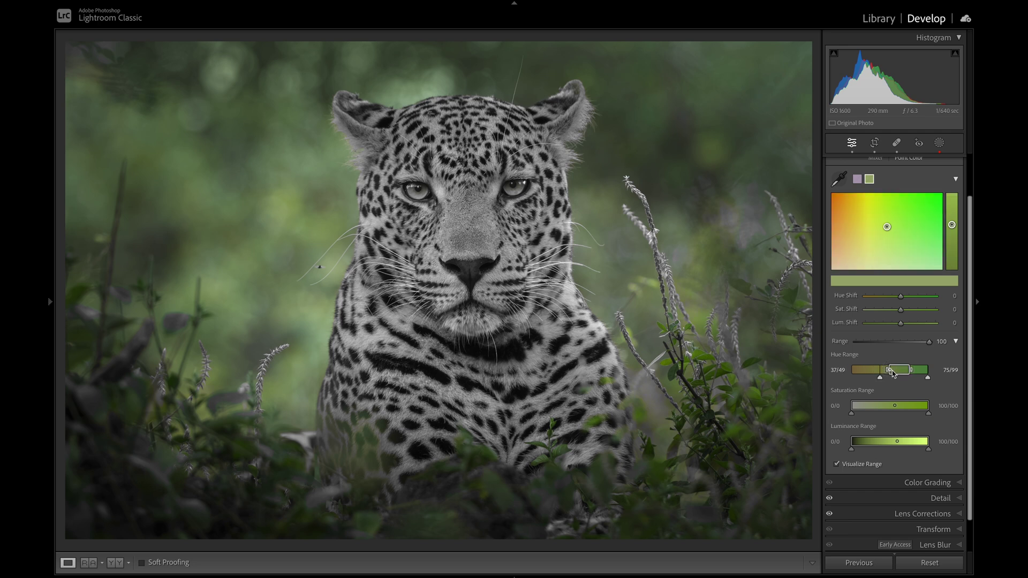
- Set the green swatch's saturation shift to -16, toggling the range visualization to check the affected areas
left_click(837, 464)
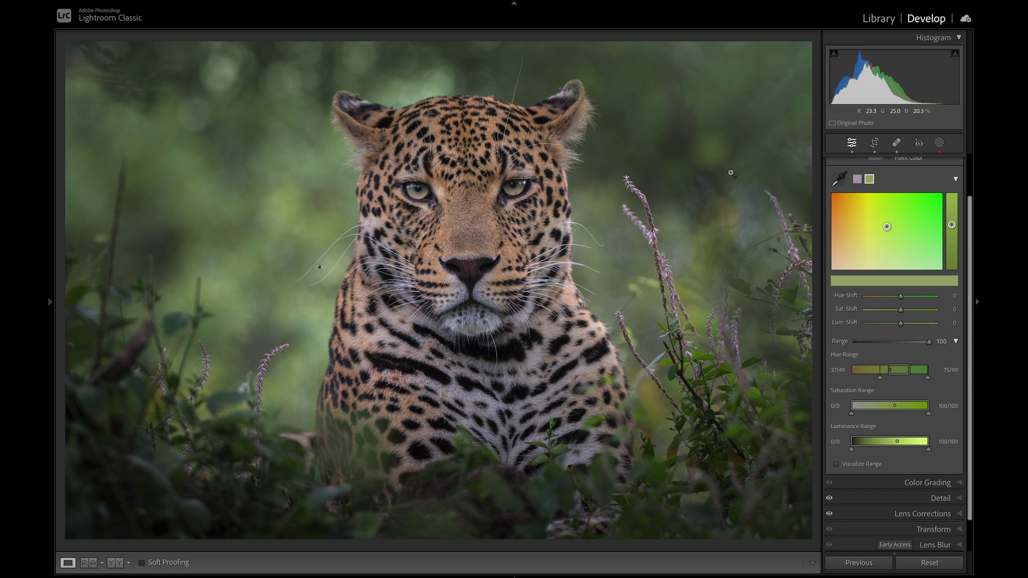
left_click(837, 464)
mouse_move(902, 314)
left_mouse_down()
mouse_move(884, 312)
mouse_move(897, 315)
left_mouse_up()
left_click(837, 464)
- Sample the yellow-green foliage beside the leopard's body as a third Point Color swatch and visualize its range
left_click(838, 179)
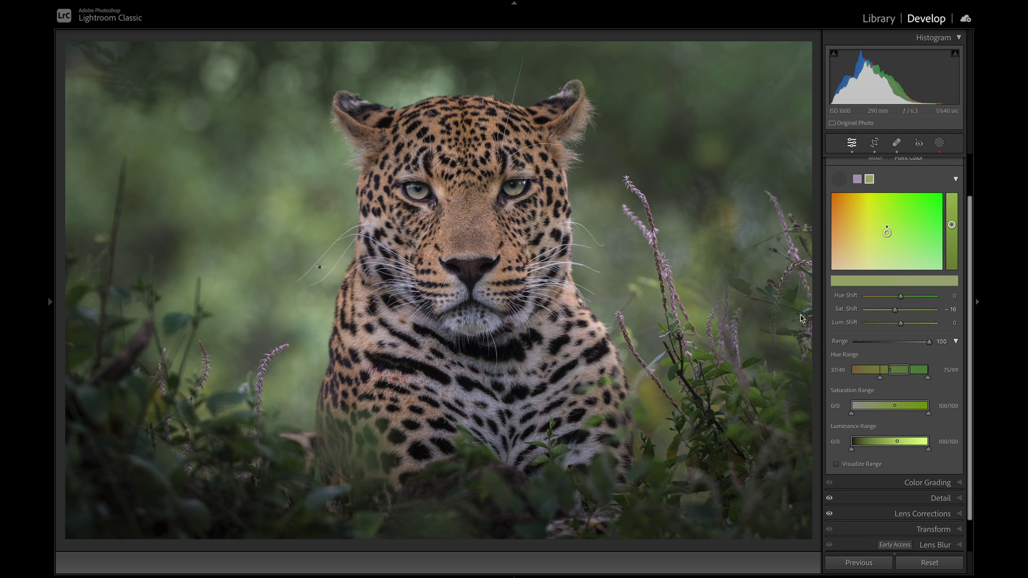
left_click(645, 395)
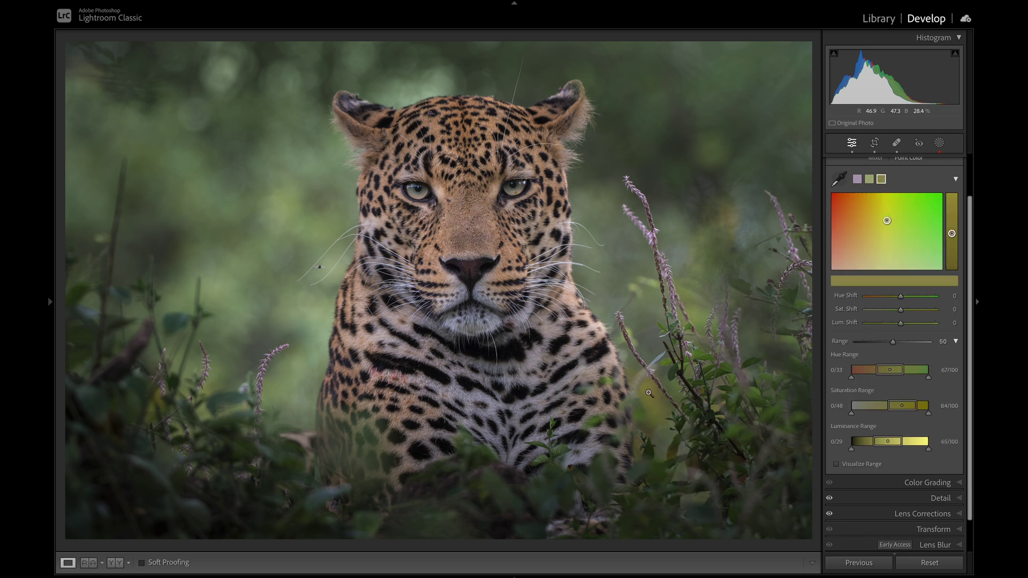
left_click(866, 465)
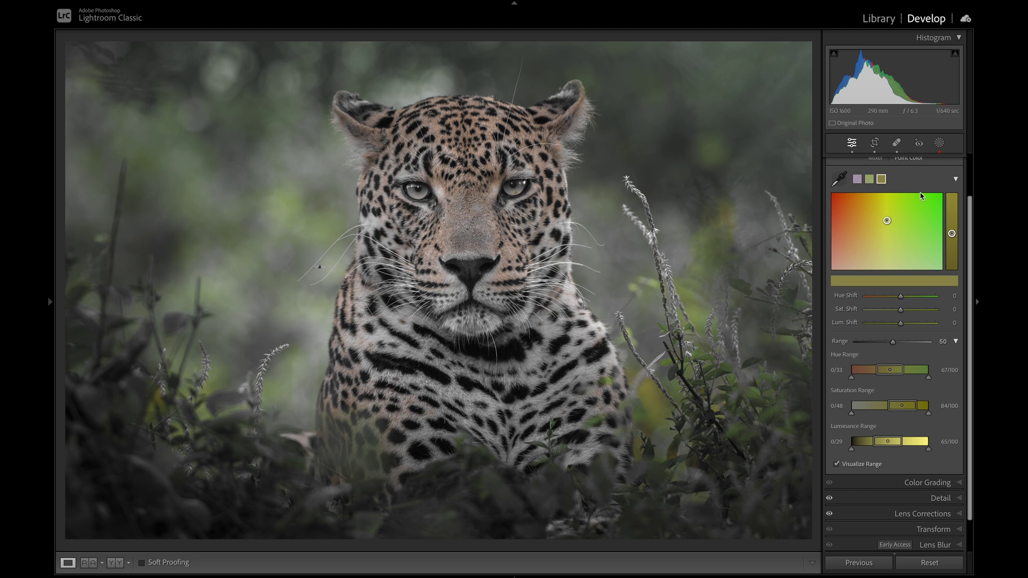
scroll(910, 241, "up", 2)
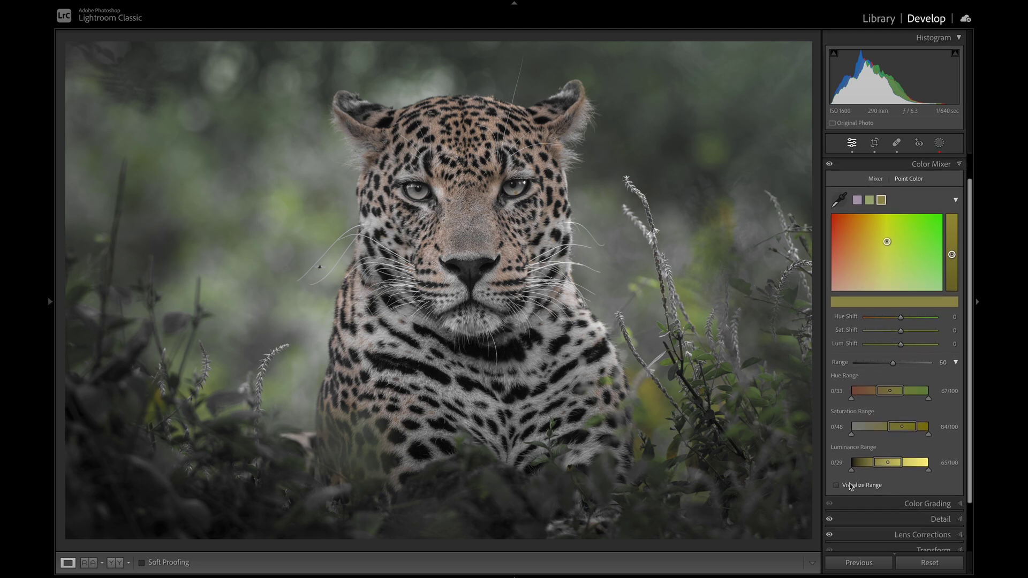
left_click(837, 487)
- Delete the yellow-green Point Color swatch, keeping the purple and green ones
right_click(883, 234)
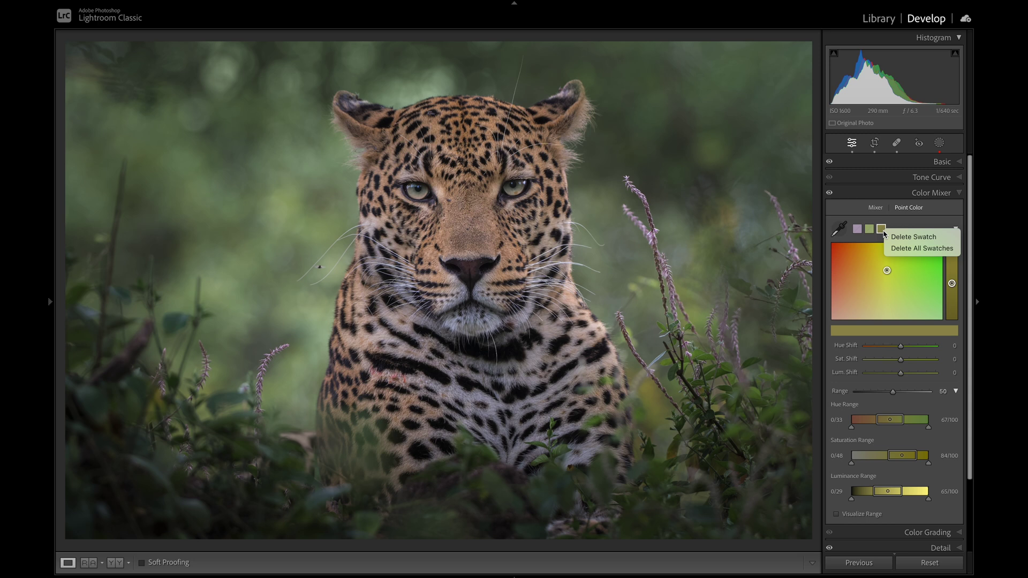
left_click(911, 238)
right_click(874, 234)
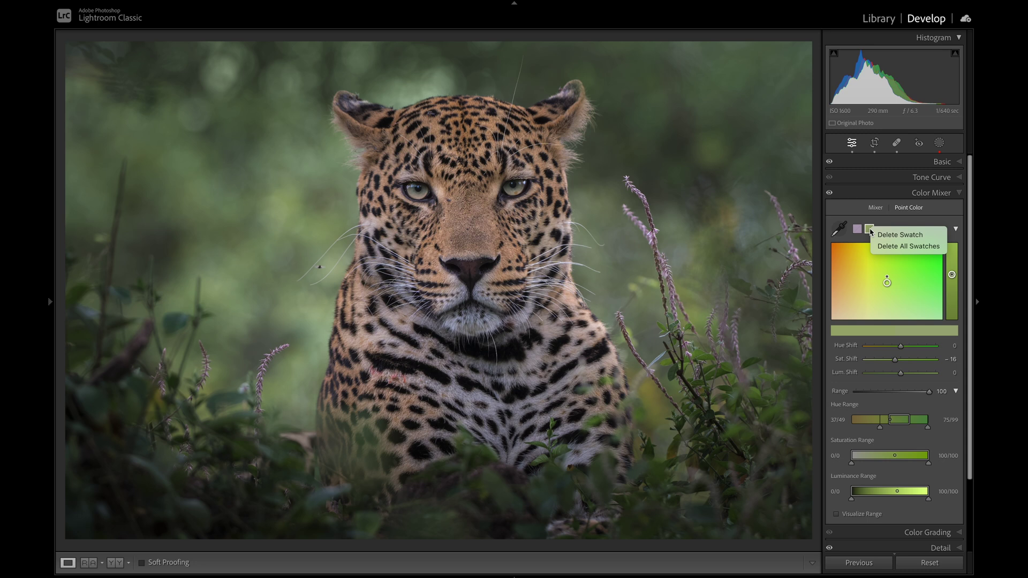
left_click(919, 221)
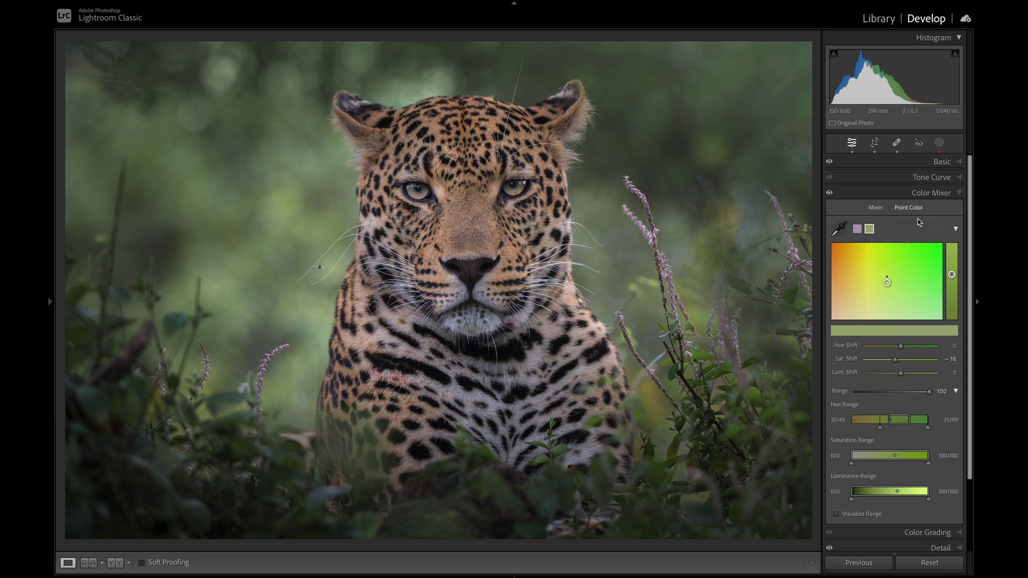
- Create a new Select Subject mask covering the leopard
left_click(941, 144)
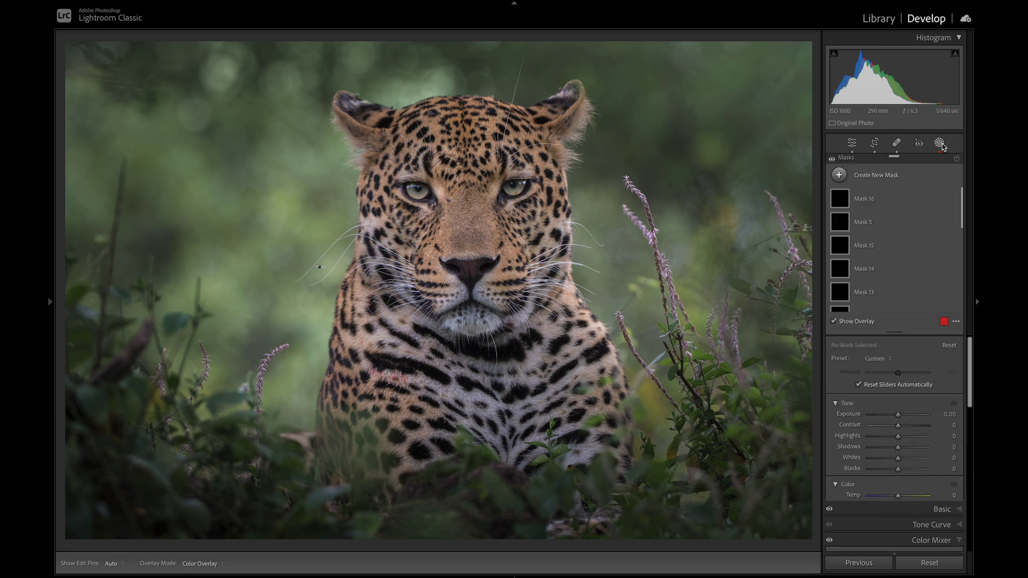
scroll(856, 197, "down", 5)
left_click(839, 175)
left_click(880, 196)
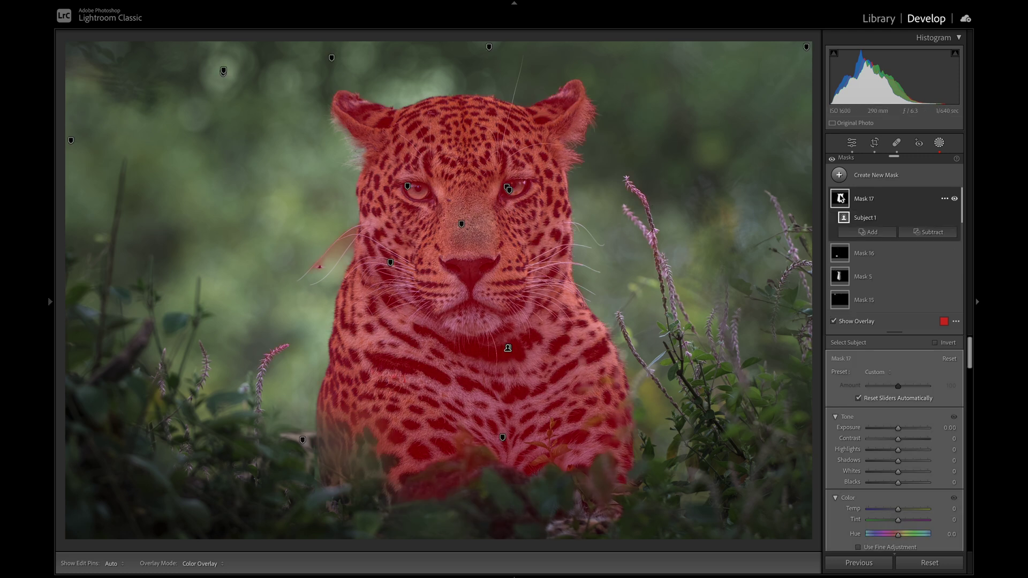
- Add a subtracting Brush component to the leopard's subject mask and collapse the mask's component list
left_click(934, 234)
left_click(908, 329)
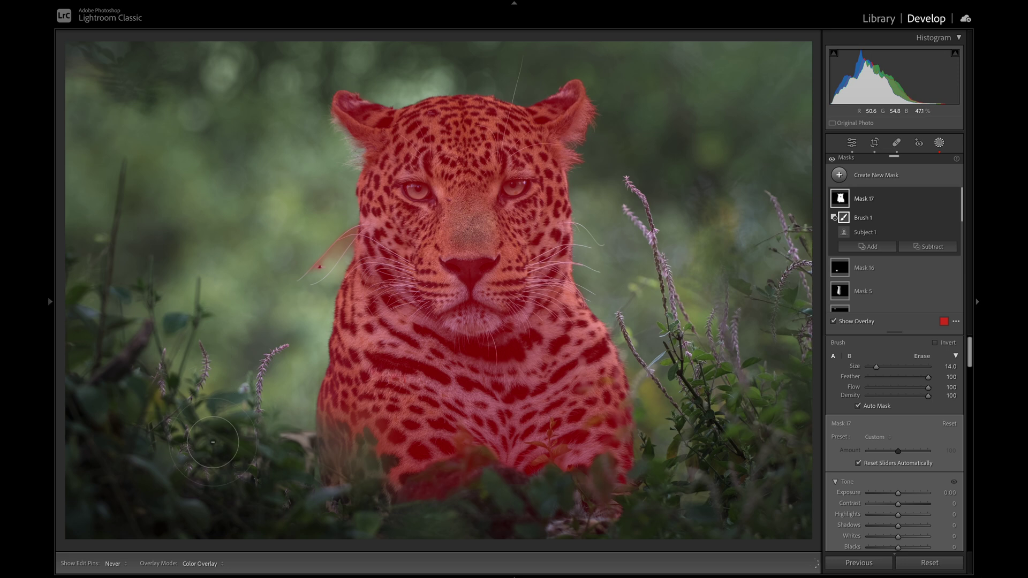
key("h")
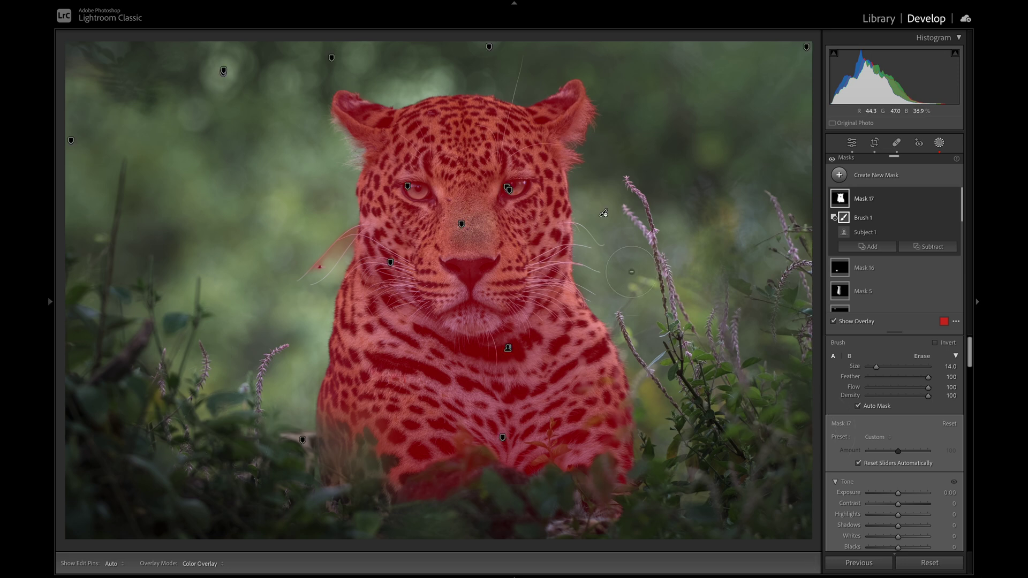
left_click(842, 202)
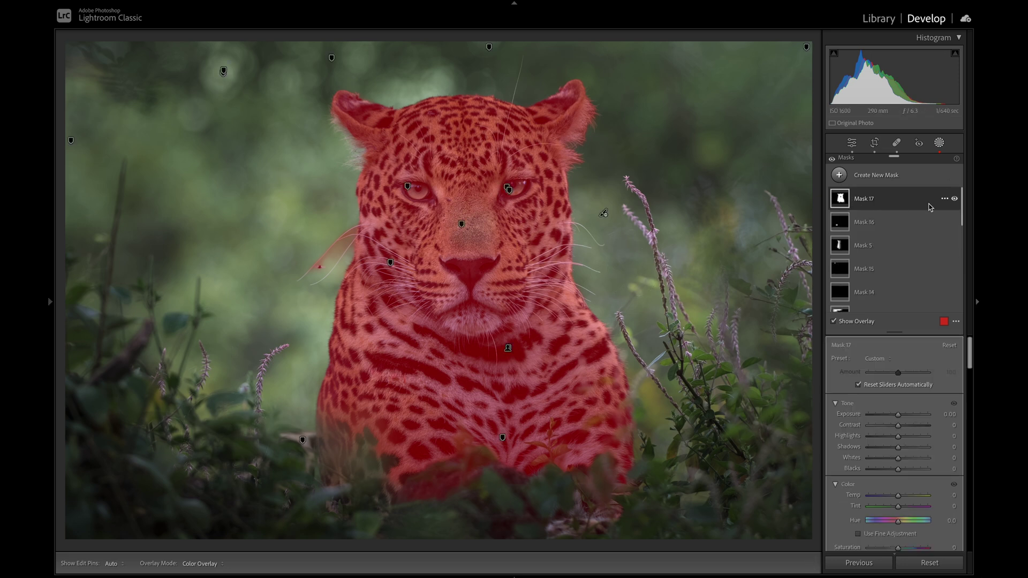
- Invert the leopard's subject mask so that it selects the background, and expand its components
left_click(945, 201)
key("Escape")
left_click(840, 198)
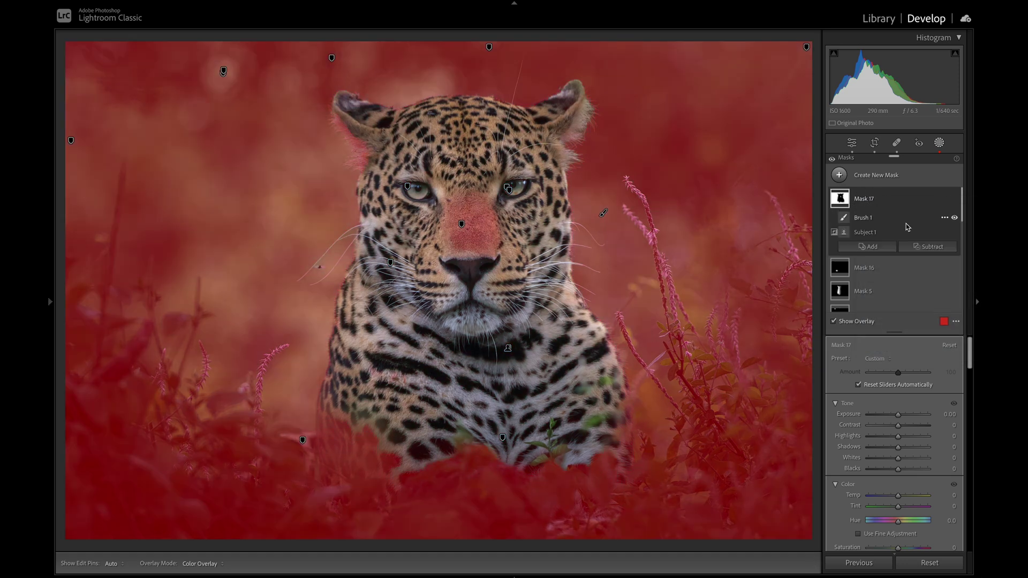
- Subtract the bridge of the leopard's nose from the inverted mask with a size 14 Brush using Auto Mask
left_click(929, 246)
left_click(907, 346)
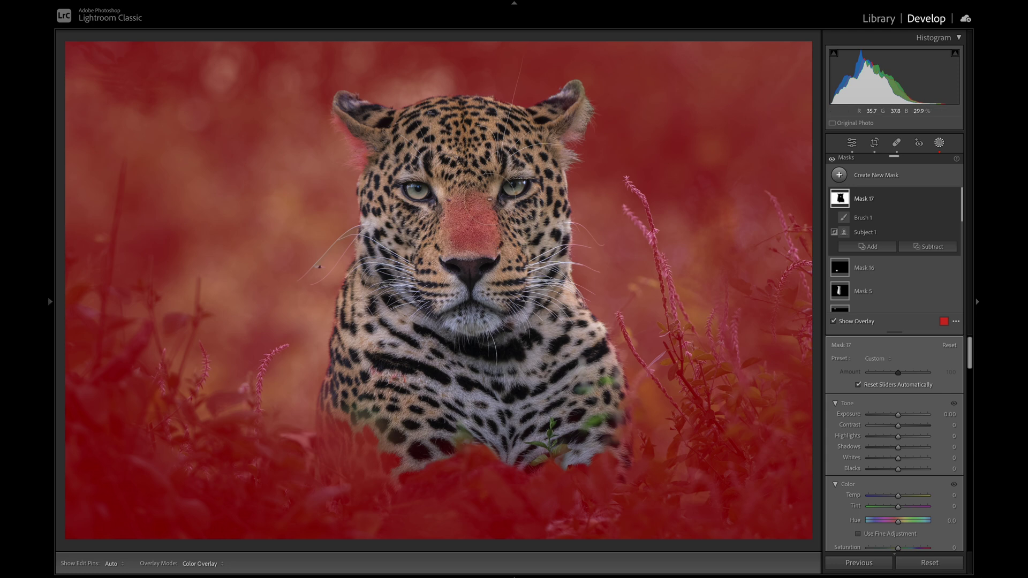
left_click_drag(495, 203, 450, 201)
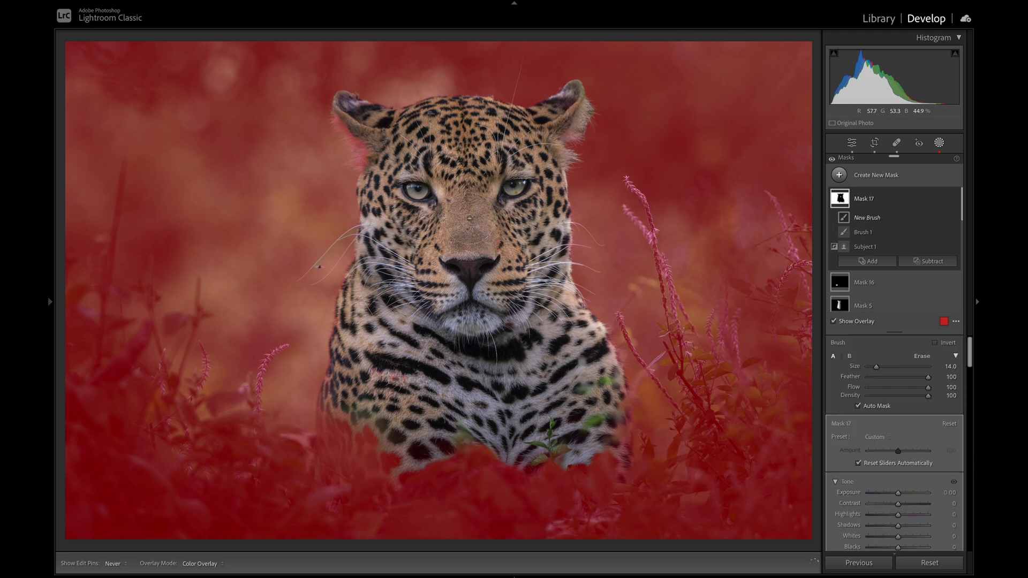
left_click(540, 352)
- Sample the yellow-green foliage beside the leopard's body as the background mask's Point Color swatch and visualize its range
scroll(936, 436, "down", 10)
left_click(839, 423)
left_click(649, 395)
scroll(857, 482, "down", 5)
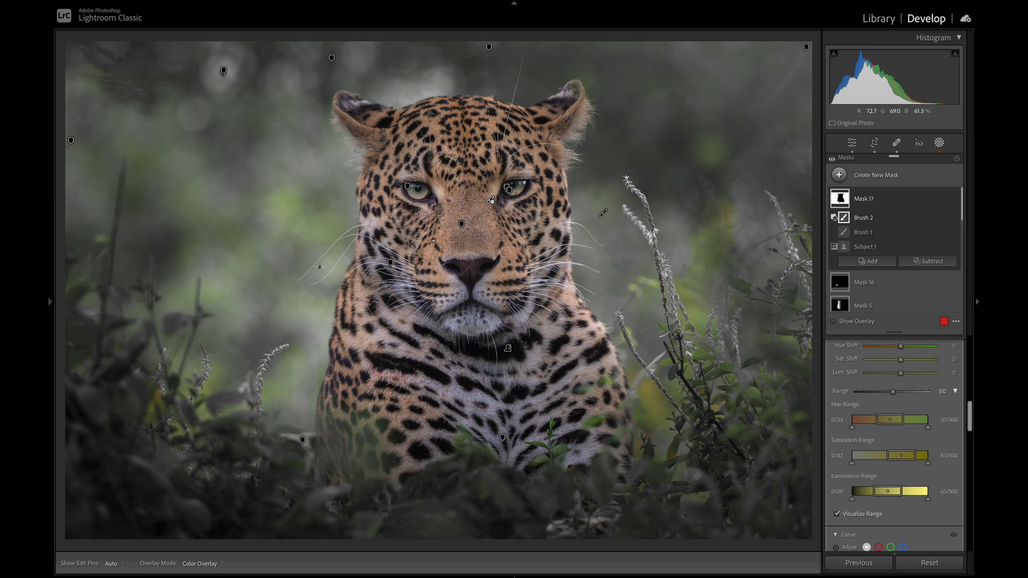
- Narrow the yellow-green swatch's hue range to 16/32 at the lower end and 53/74 at the upper end
scroll(892, 418, "up", 1)
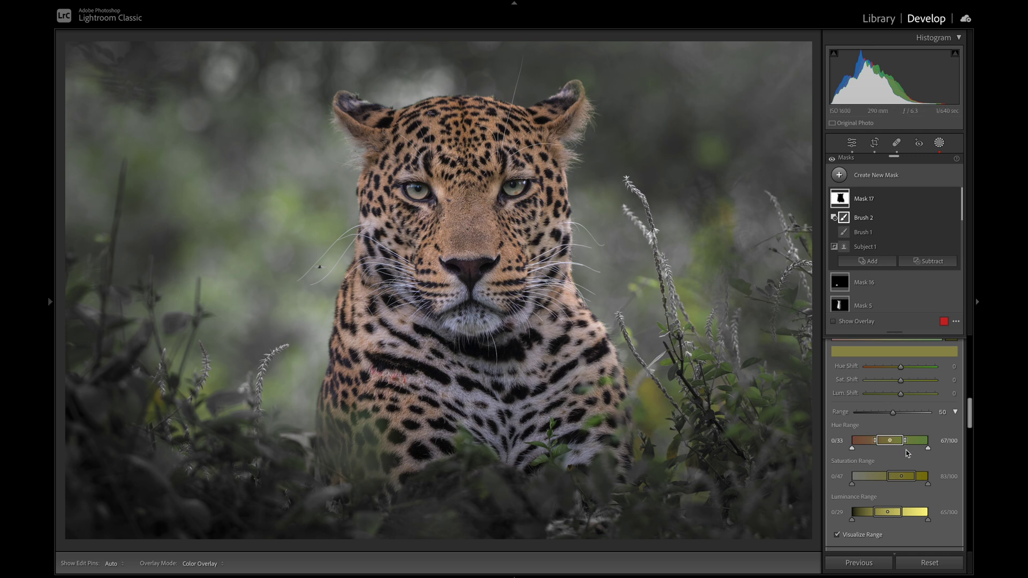
left_click_drag(905, 442, 896, 442)
left_click_drag(928, 451, 908, 451)
scroll(929, 440, "up", 2)
scroll(928, 441, "up", 1)
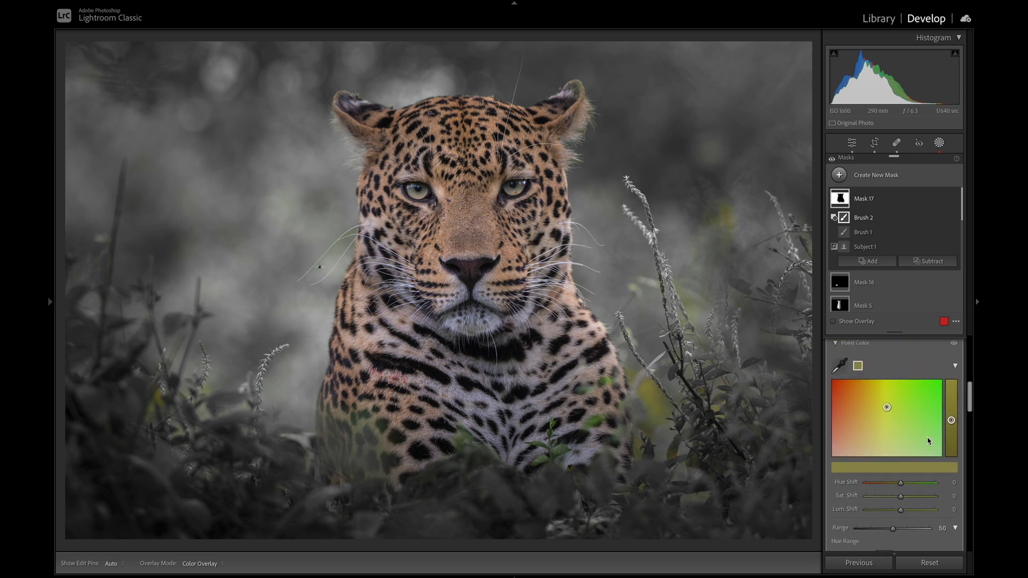
- Set the yellow-green swatch's Hue Shift to 51 and Sat. Shift to -42, and compare the photo with the mask hidden and shown
scroll(938, 479, "up", 1)
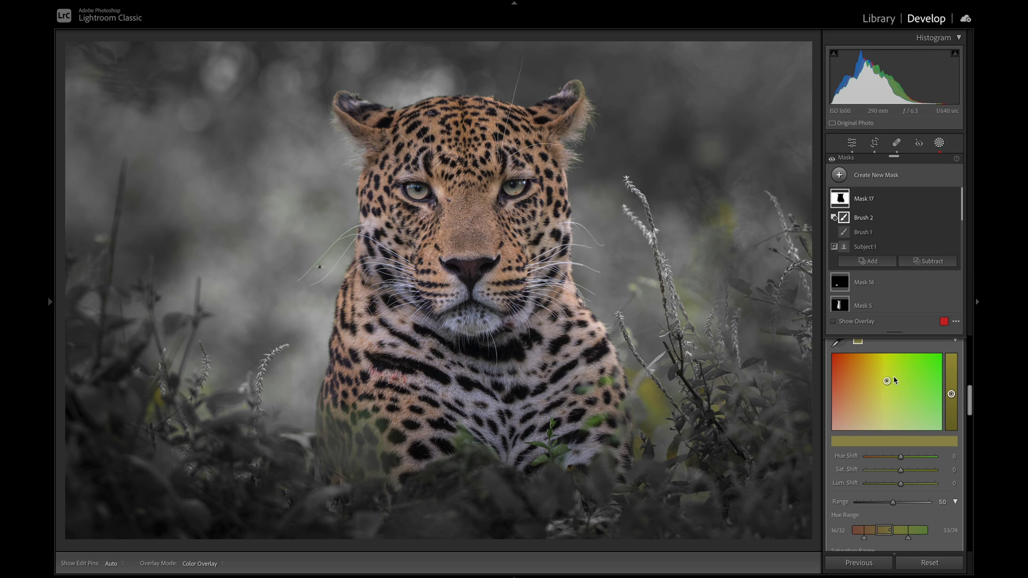
left_click_drag(887, 381, 954, 396)
mouse_move(956, 198)
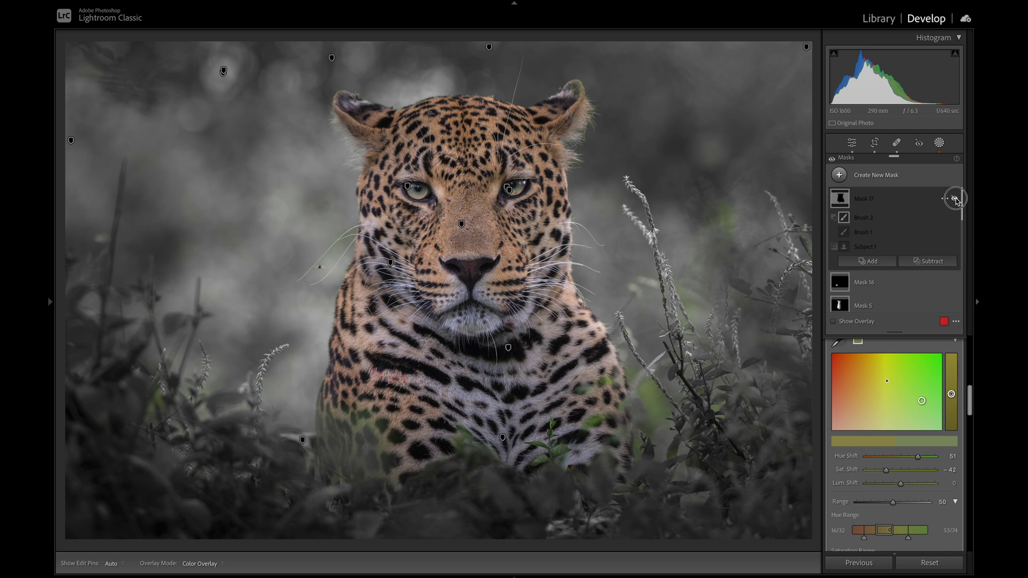
left_click(956, 199)
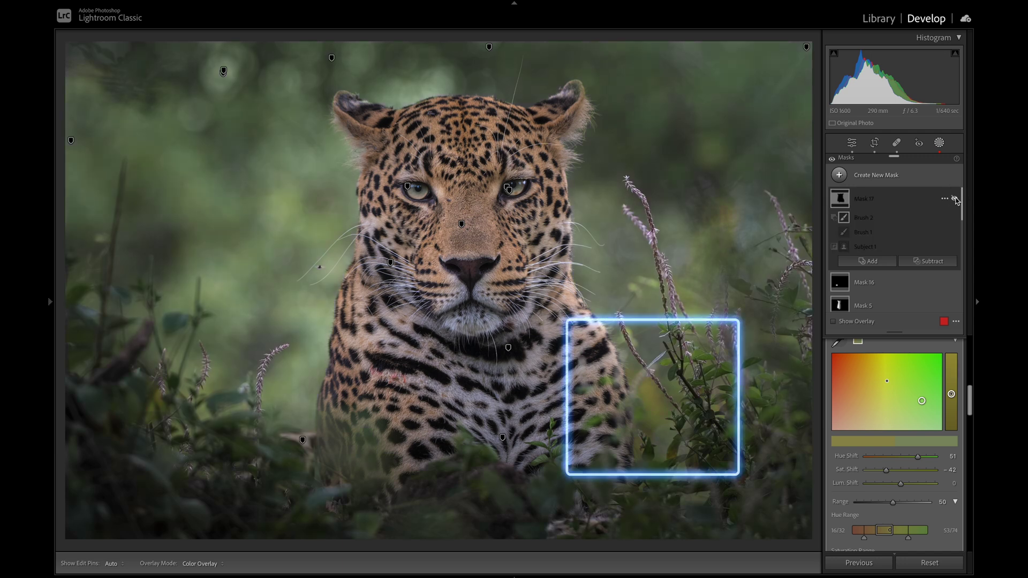
left_click(955, 199)
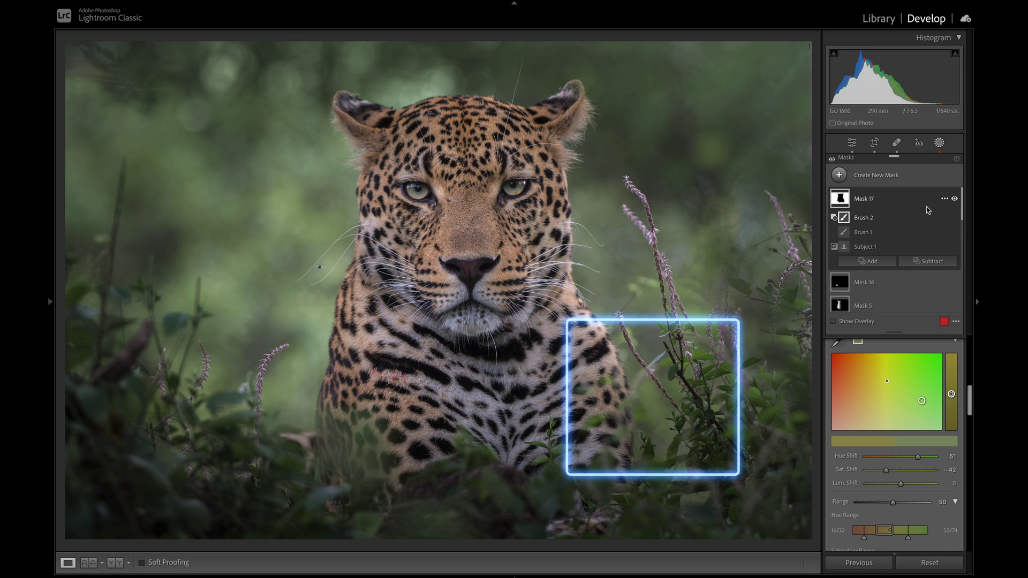
- Duplicate and invert the background mask to get a separate mask covering the leopard
left_click(939, 145)
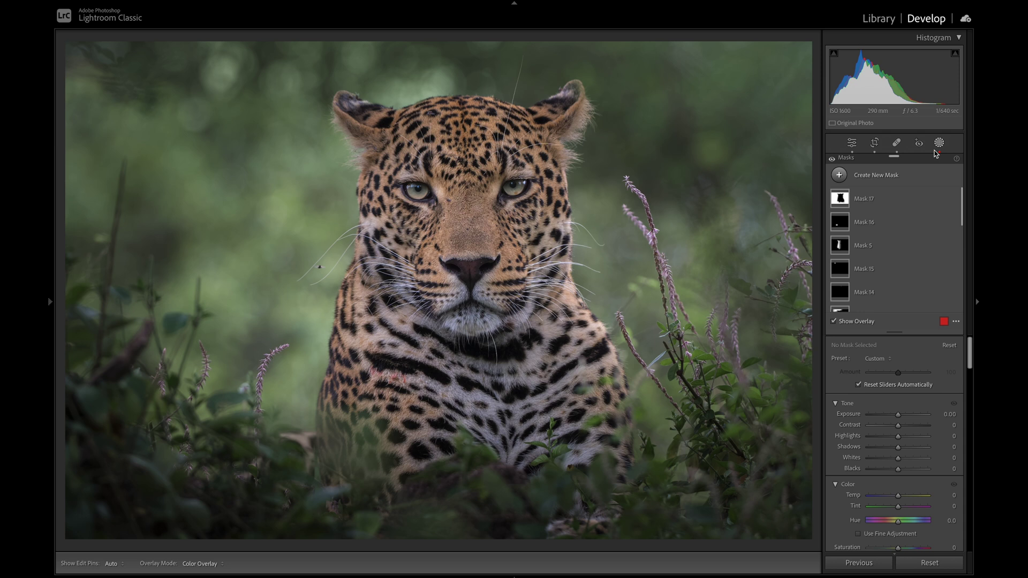
mouse_move(690, 106)
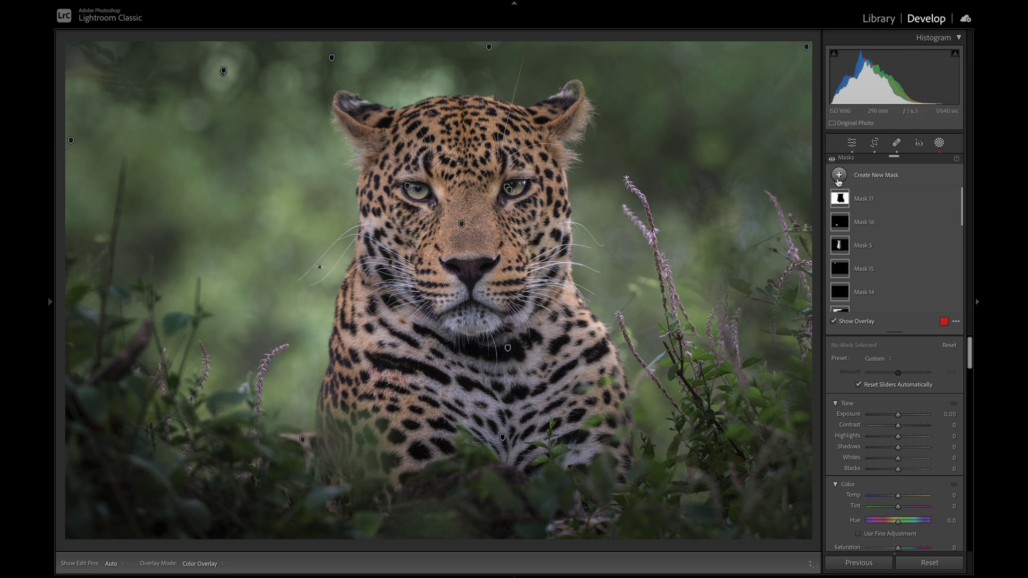
mouse_move(835, 204)
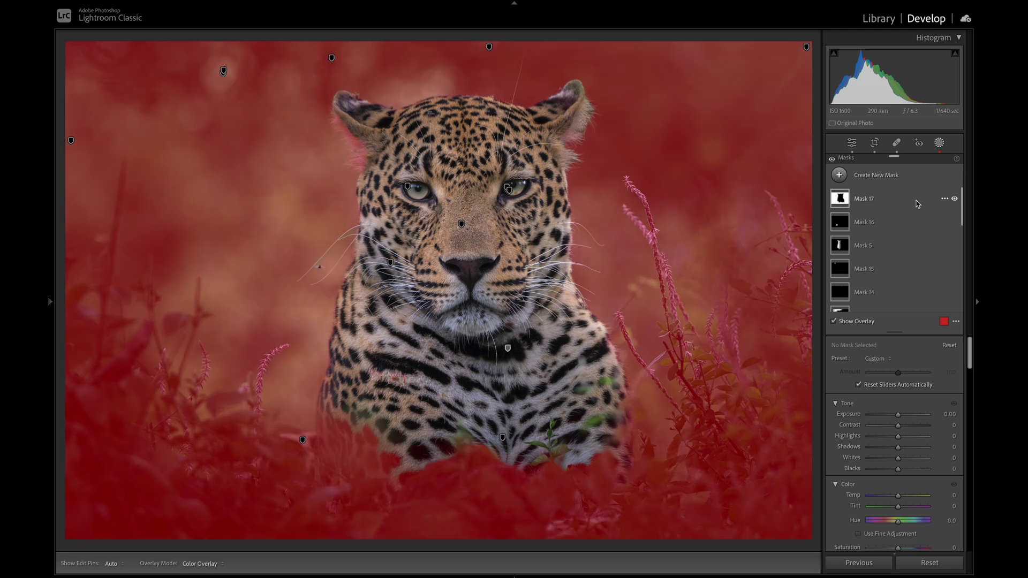
left_click(943, 200)
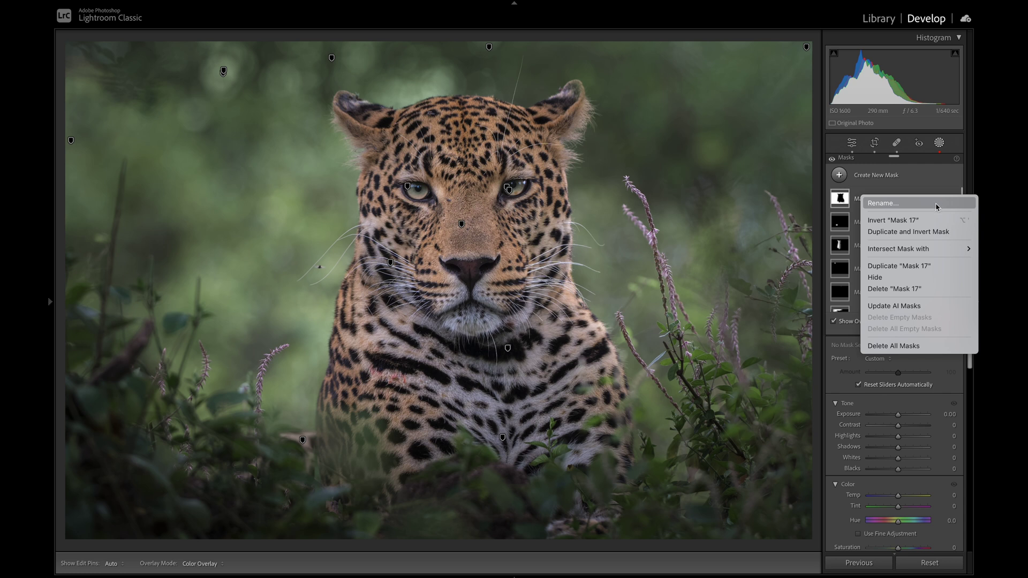
left_click(919, 233)
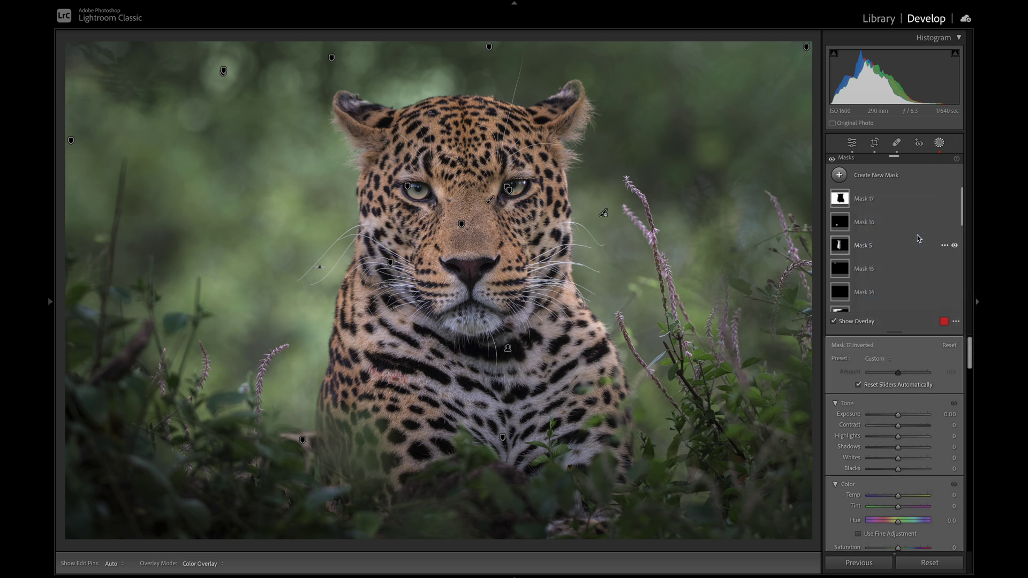
- Sample the brown fur on the leopard's nose bridge as a Point Color swatch in the inverted mask
scroll(894, 439, "down", 5)
left_click(850, 437)
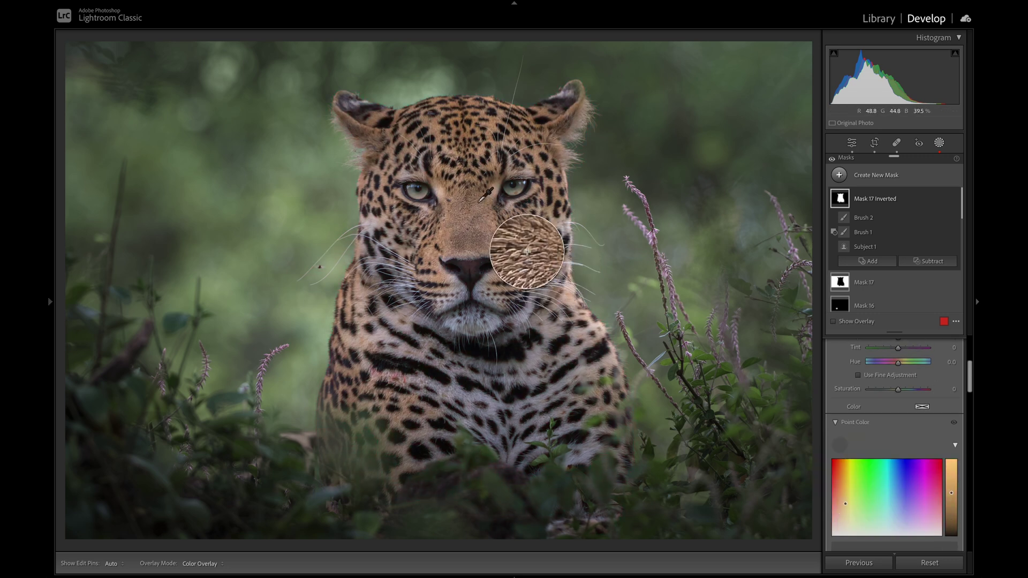
left_click(478, 204)
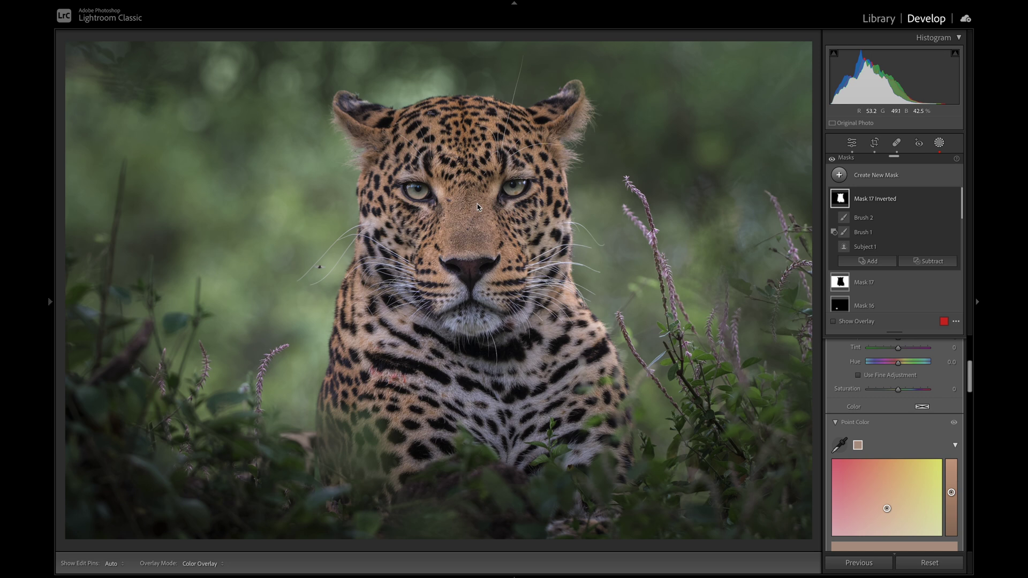
scroll(921, 465, "down", 4)
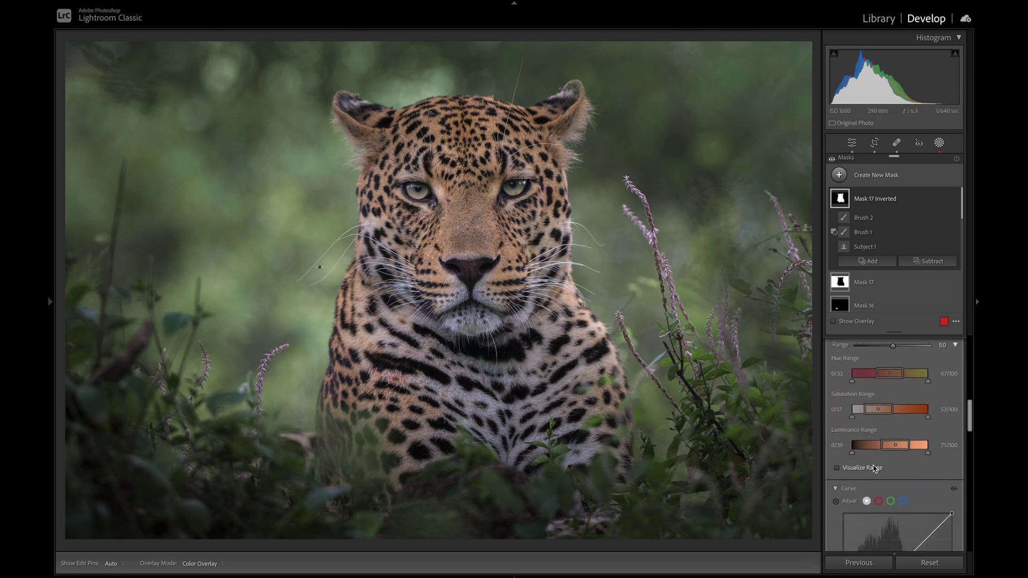
- Enlarge the adjustment area and fine-tune the hue and saturation of the sampled fur swatch
left_click_drag(896, 330, 896, 252)
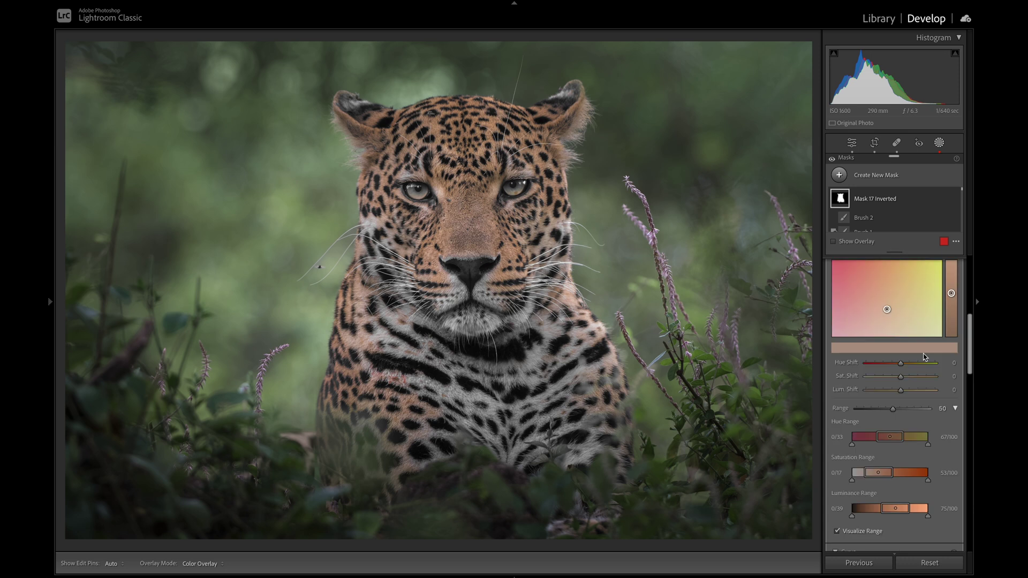
left_click(876, 299)
left_click_drag(878, 301, 883, 309)
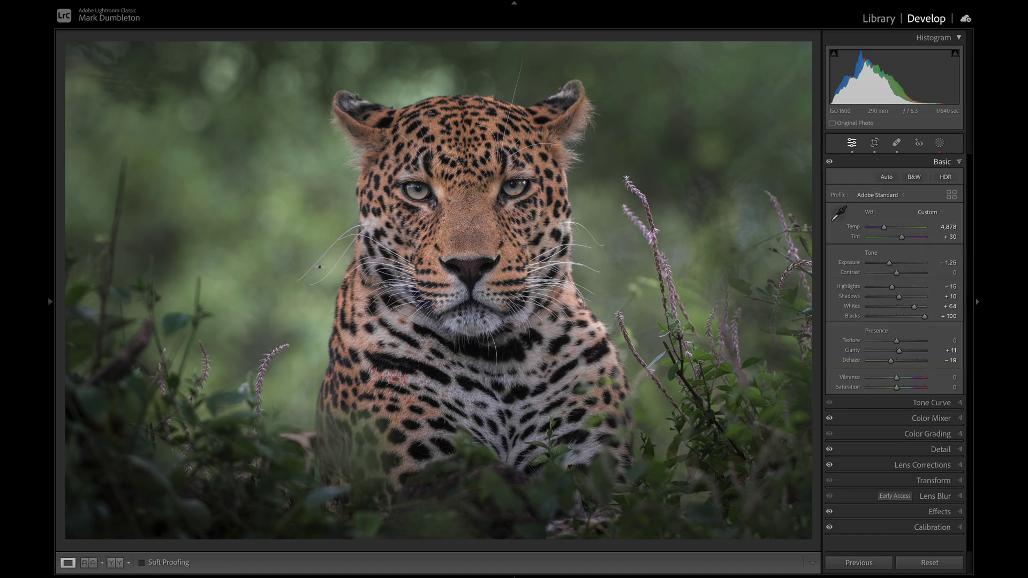
- Set the photo's white balance to Temp 4,454 and Tint +37
left_click(934, 419)
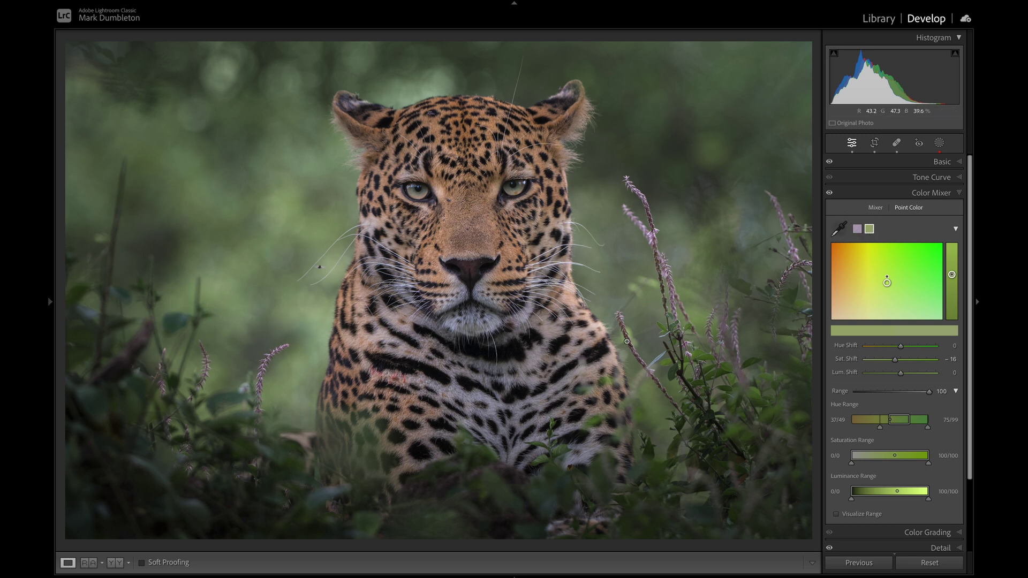
left_click(943, 162)
mouse_move(887, 229)
left_mouse_down()
mouse_move(874, 229)
mouse_move(904, 240)
left_mouse_up()
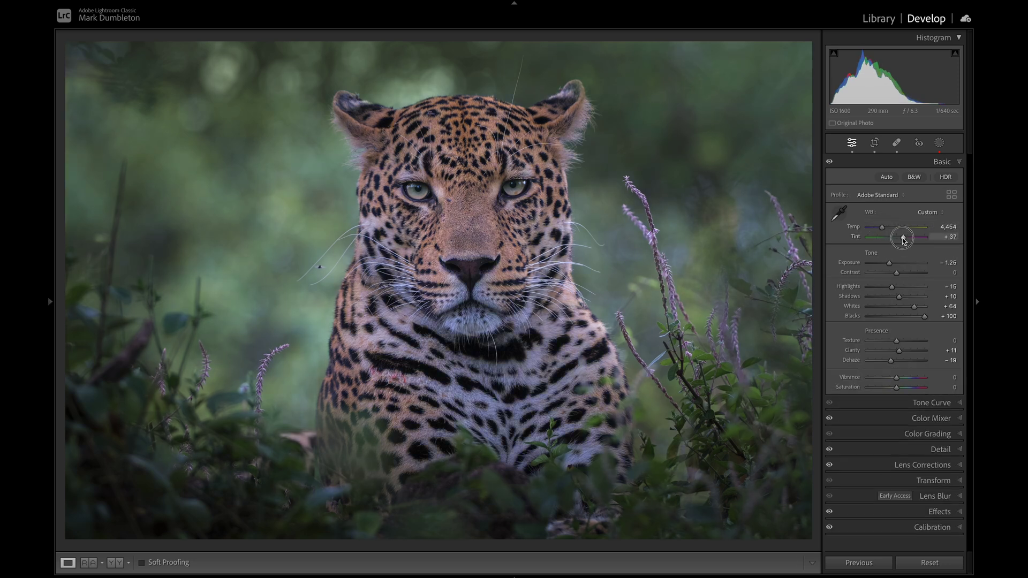
- Visualize the range of the global green Point Color swatch across the photo, and return to the basic adjustments
left_click(937, 419)
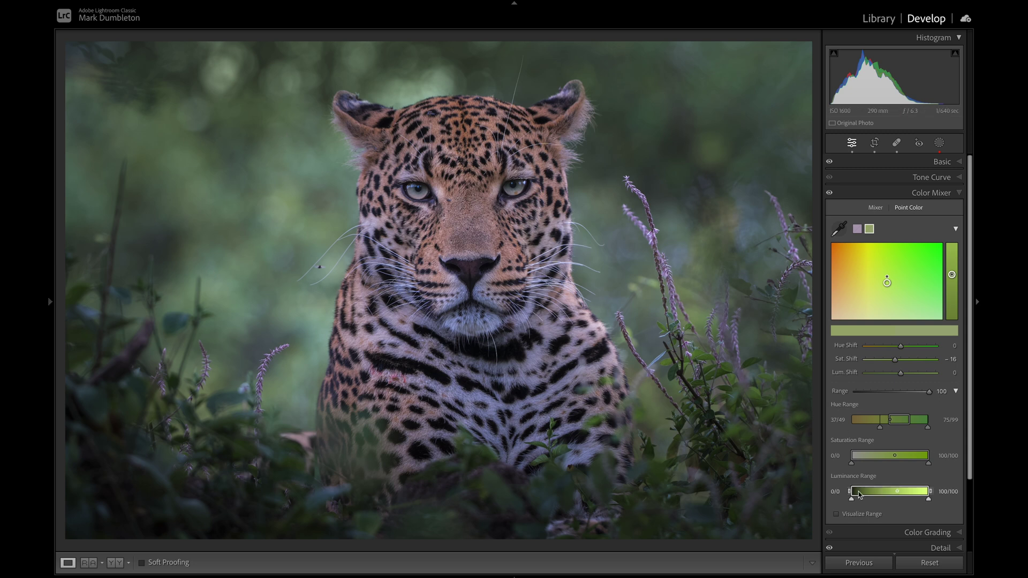
left_click(855, 515)
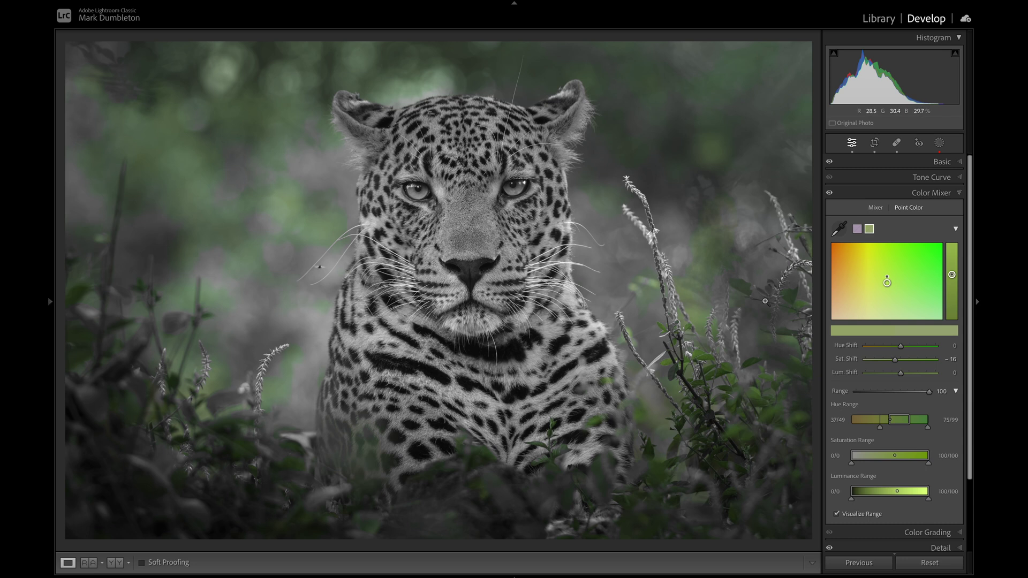
left_click(938, 162)
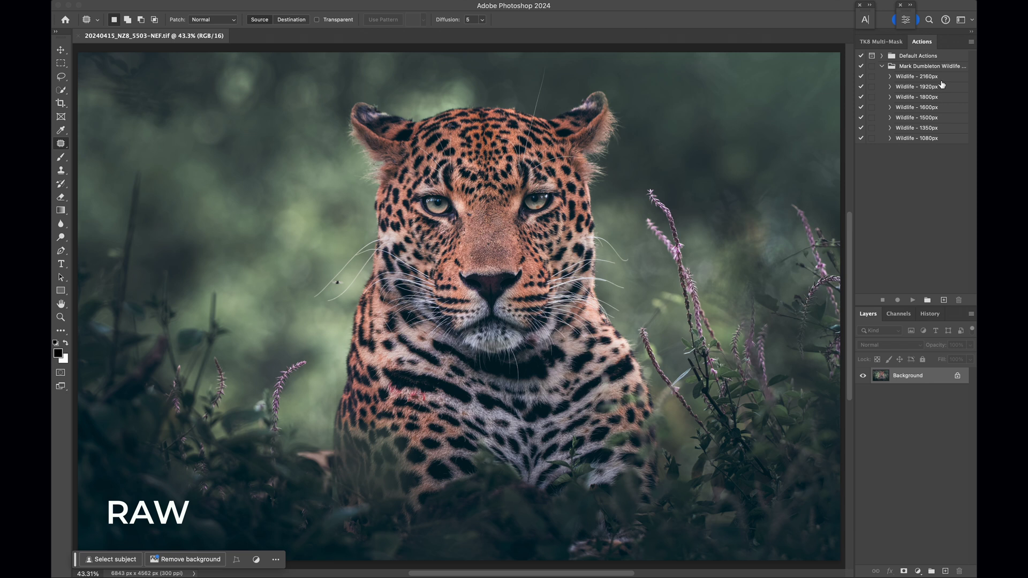
- In Photoshop, run the "Wildlife - 1920px" action on the leopard image to resize and sharpen it
left_click(921, 89)
left_click(913, 300)
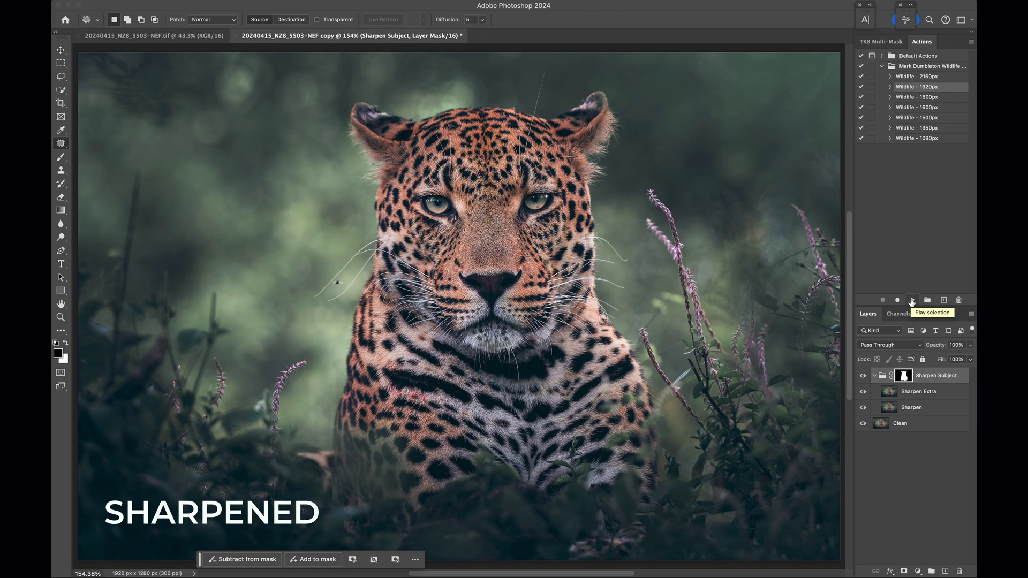